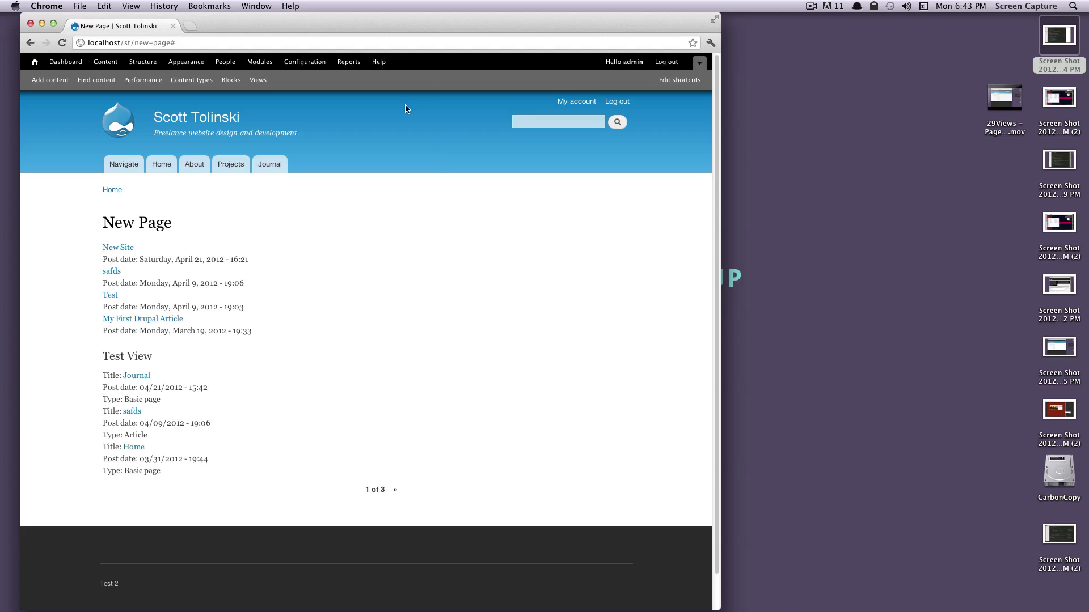
Step: Highlight the first post's long-format date on the page, including its year
drag(273, 258, 222, 262)
click(154, 261)
click(184, 261)
Step: Edit the New Page view and inspect the Content: Post date format options, keeping Long format
click(629, 223)
click(611, 234)
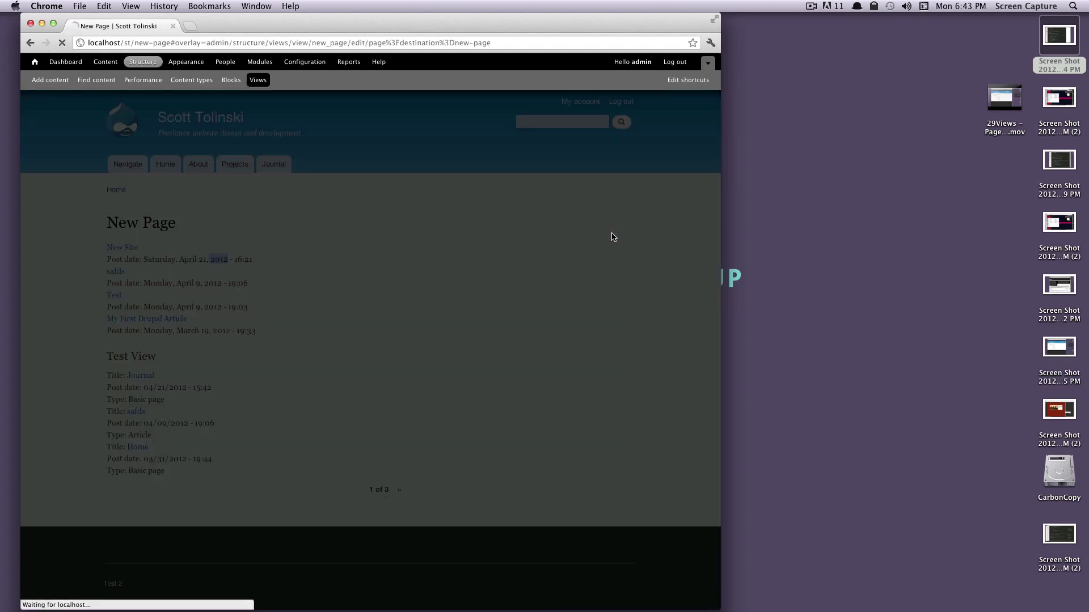
scroll(196, 358, down, 2)
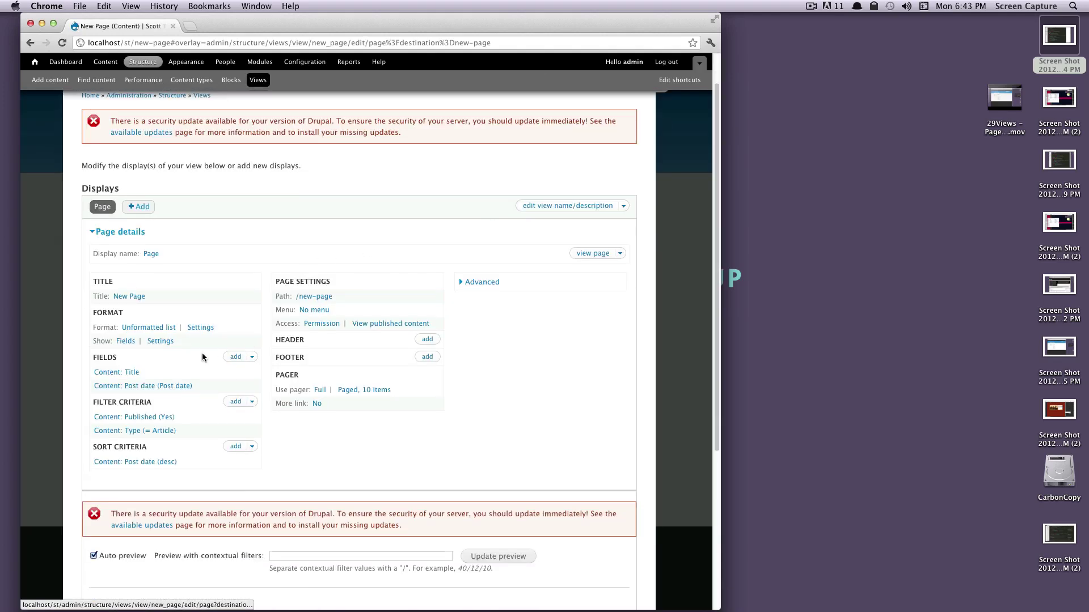
click(177, 386)
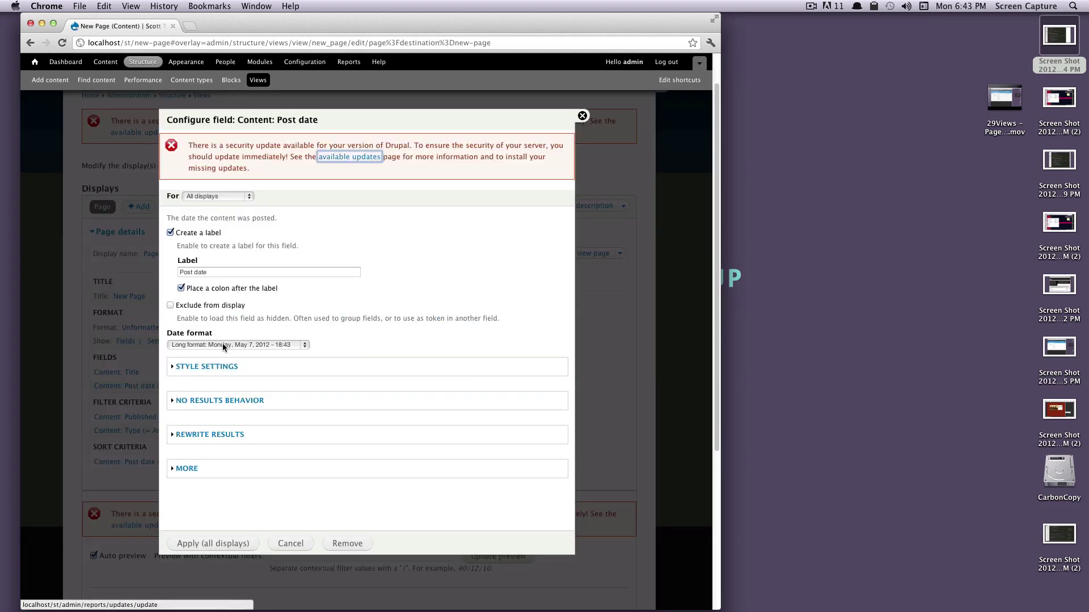
click(222, 345)
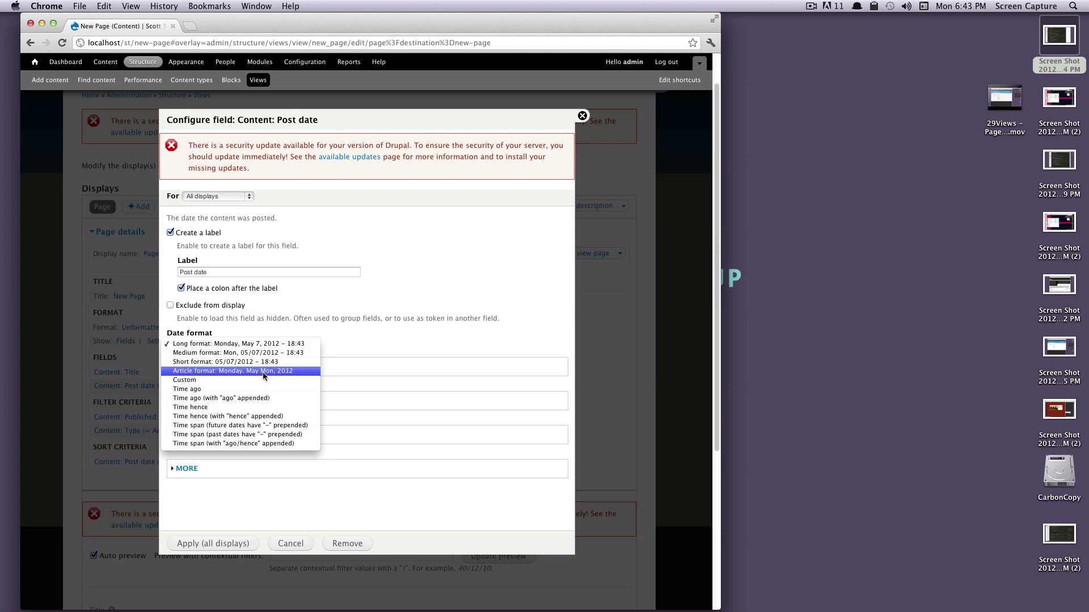
click(362, 349)
Step: Close the field settings unchanged and go to Configuration > Date and time to review its date types
click(584, 121)
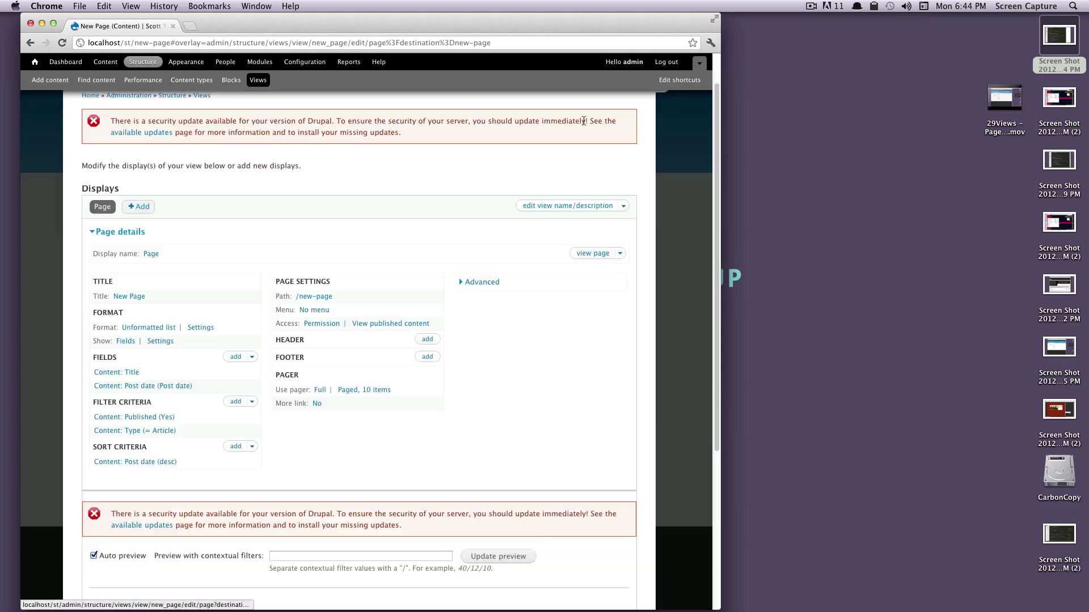
click(296, 61)
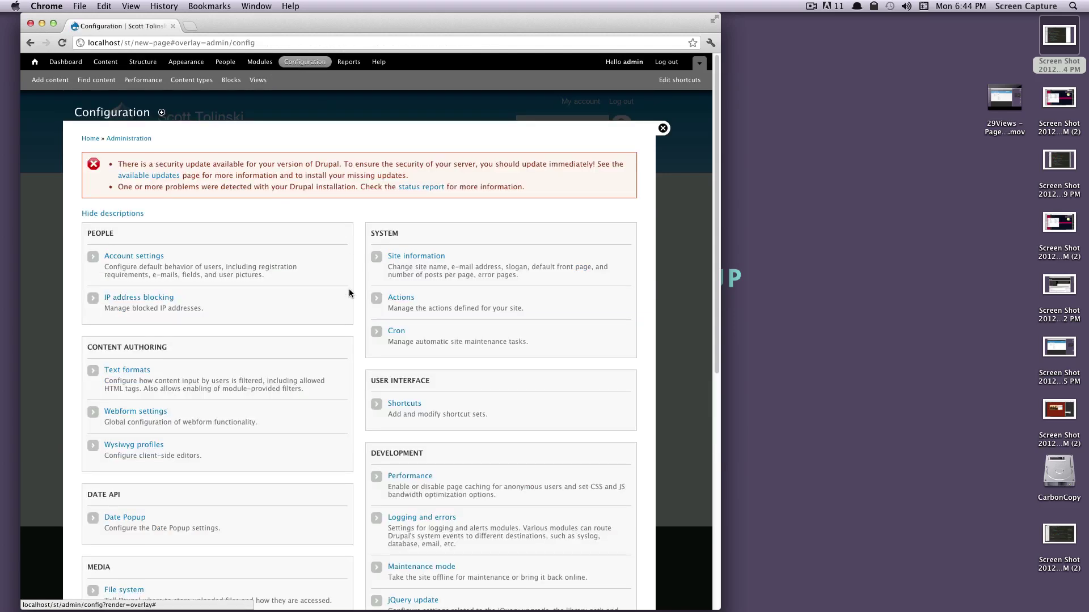
scroll(349, 294, down, 10)
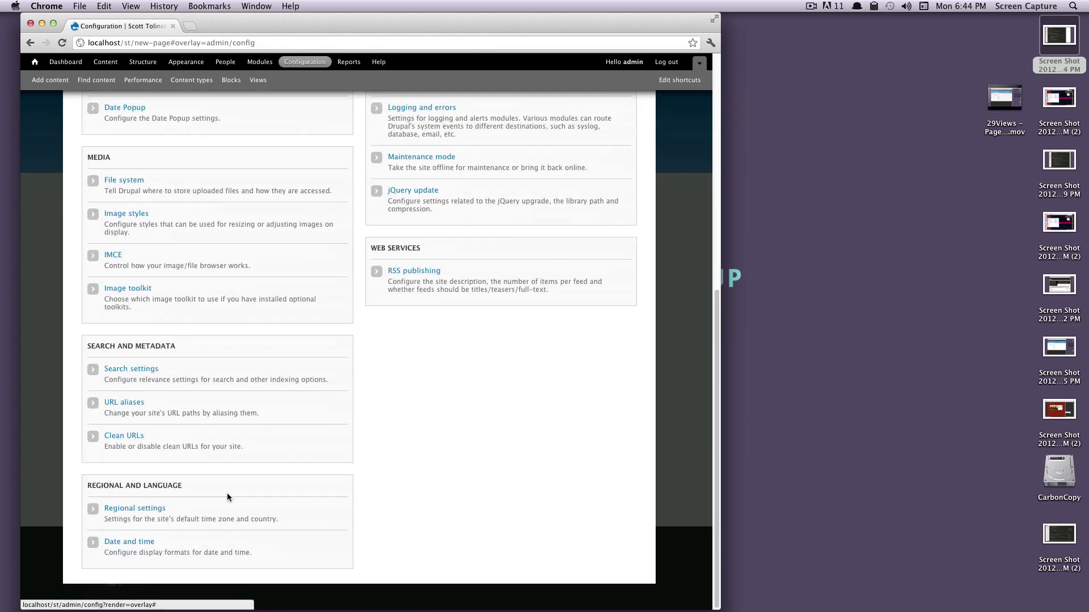
click(128, 546)
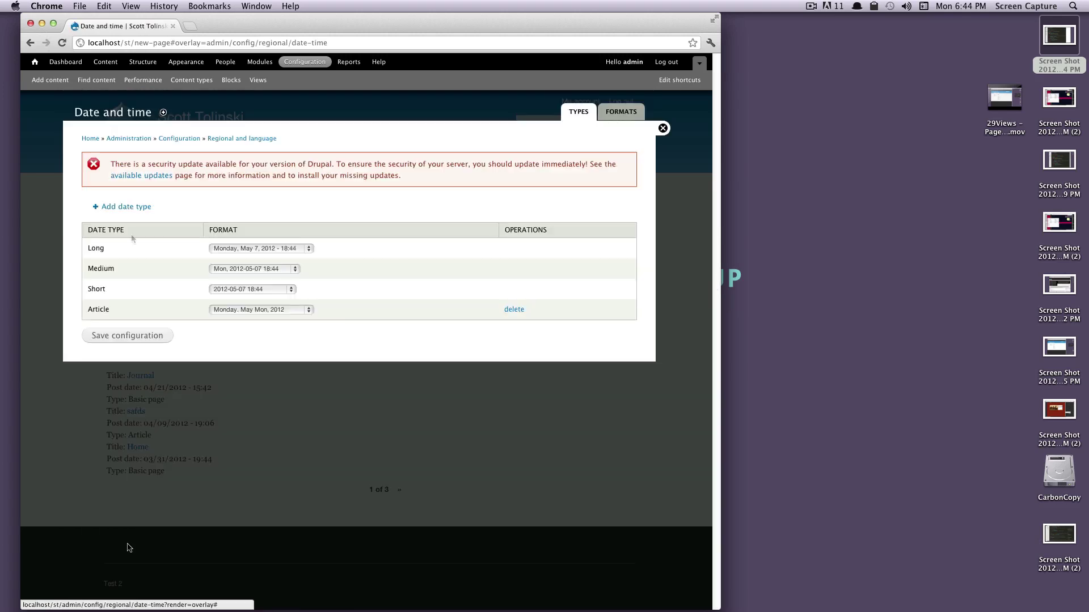
drag(131, 233, 72, 232)
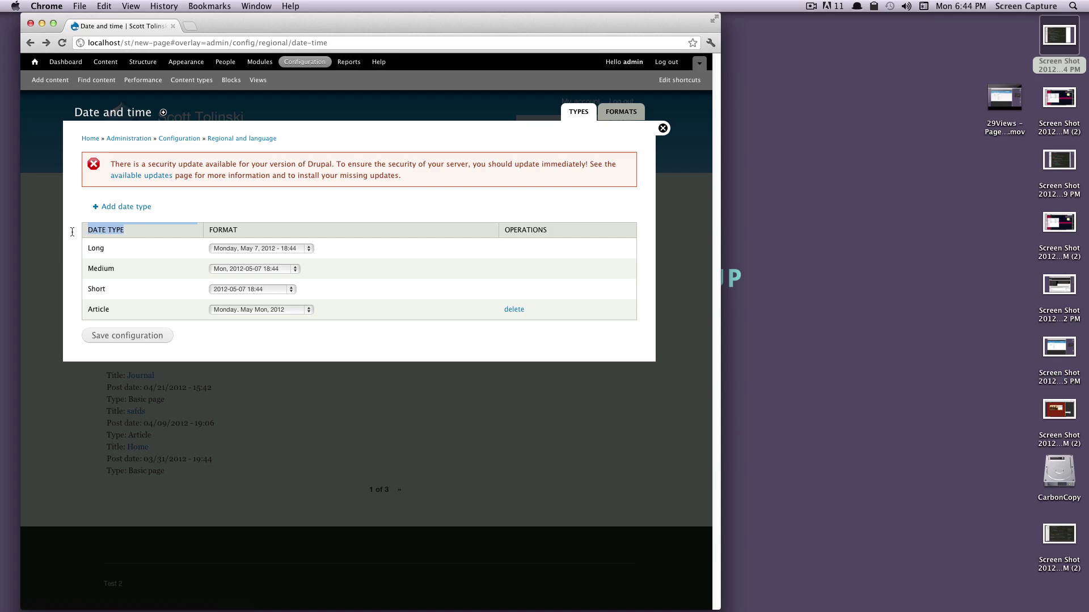
click(94, 250)
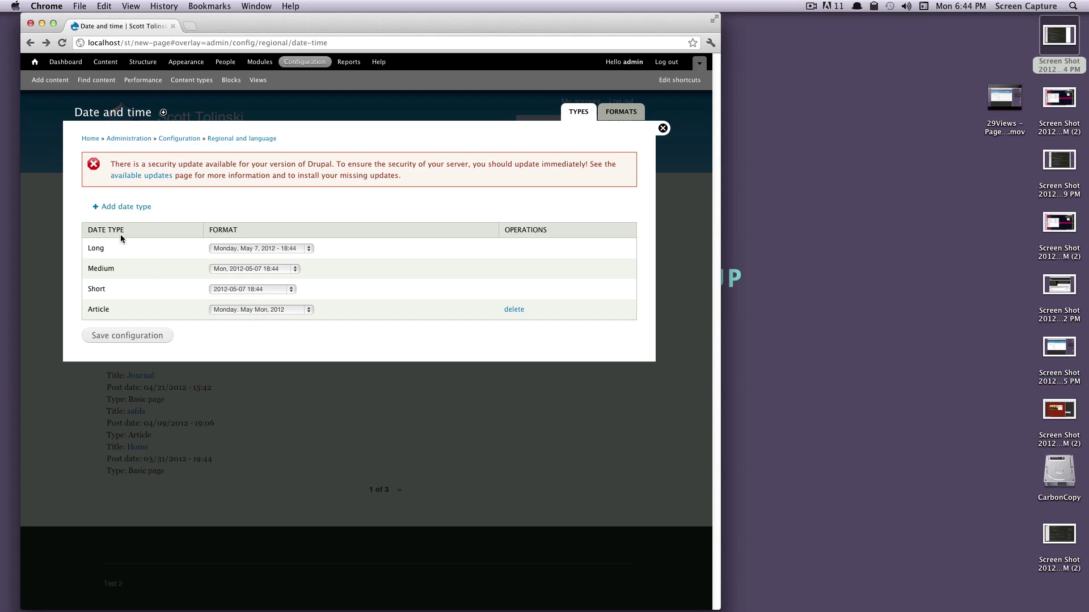
click(126, 208)
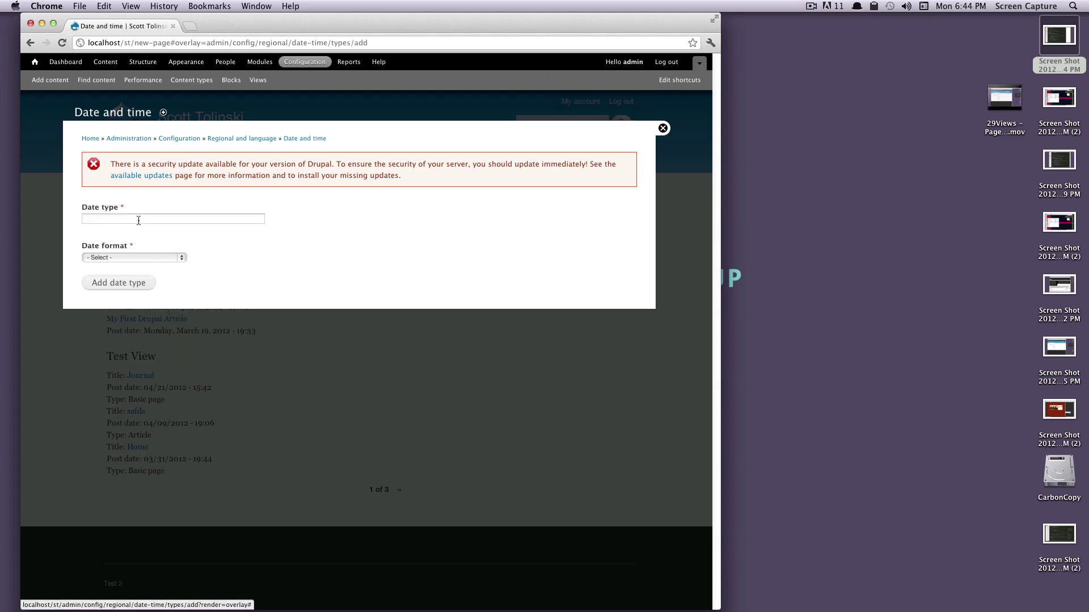
click(138, 221)
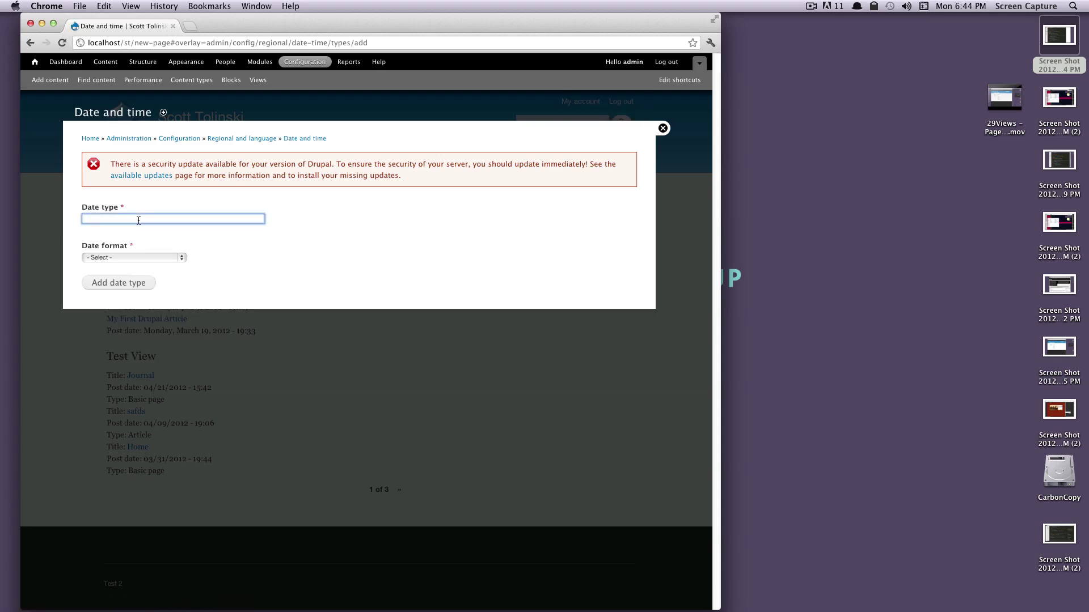
text(New Date)
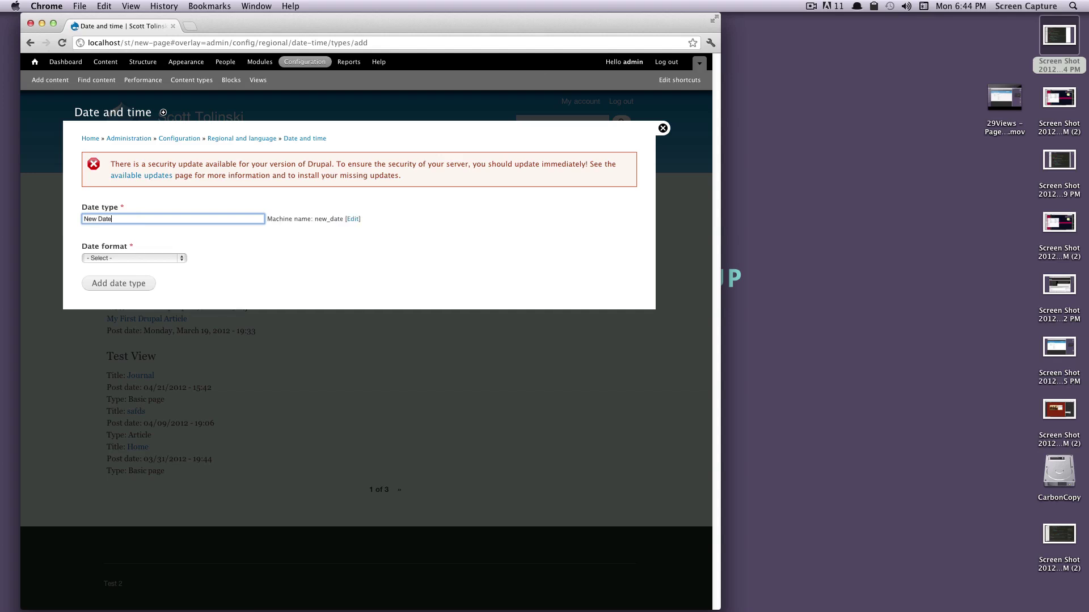
click(124, 259)
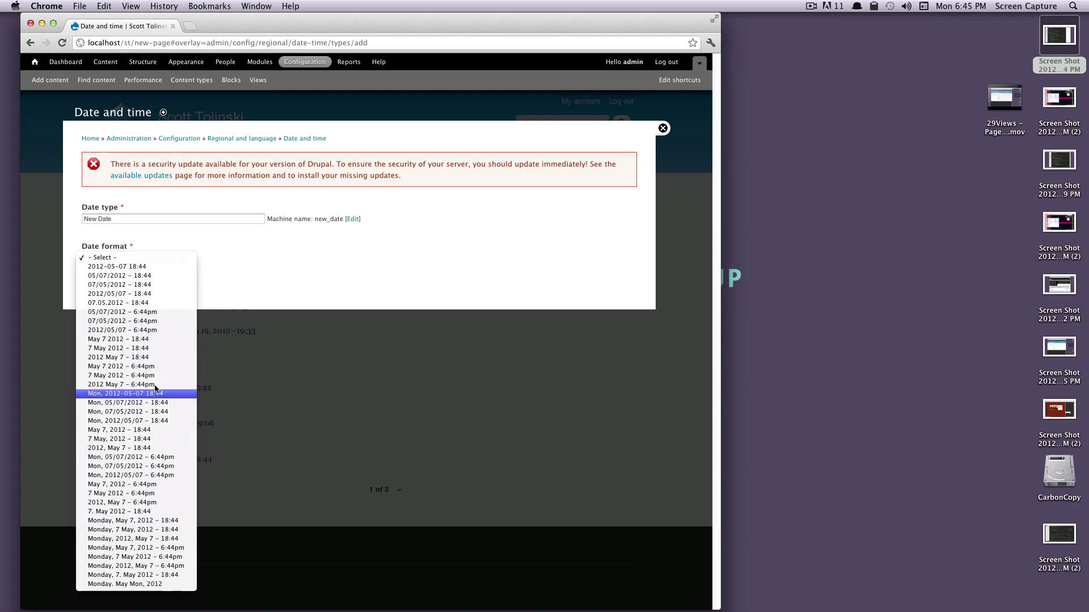
click(241, 273)
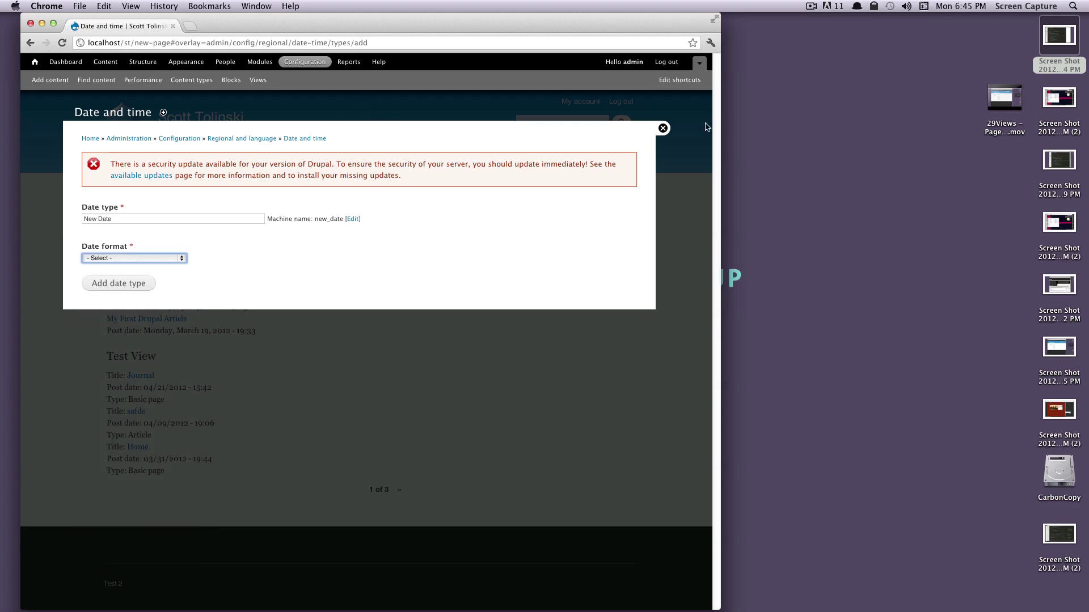
click(300, 139)
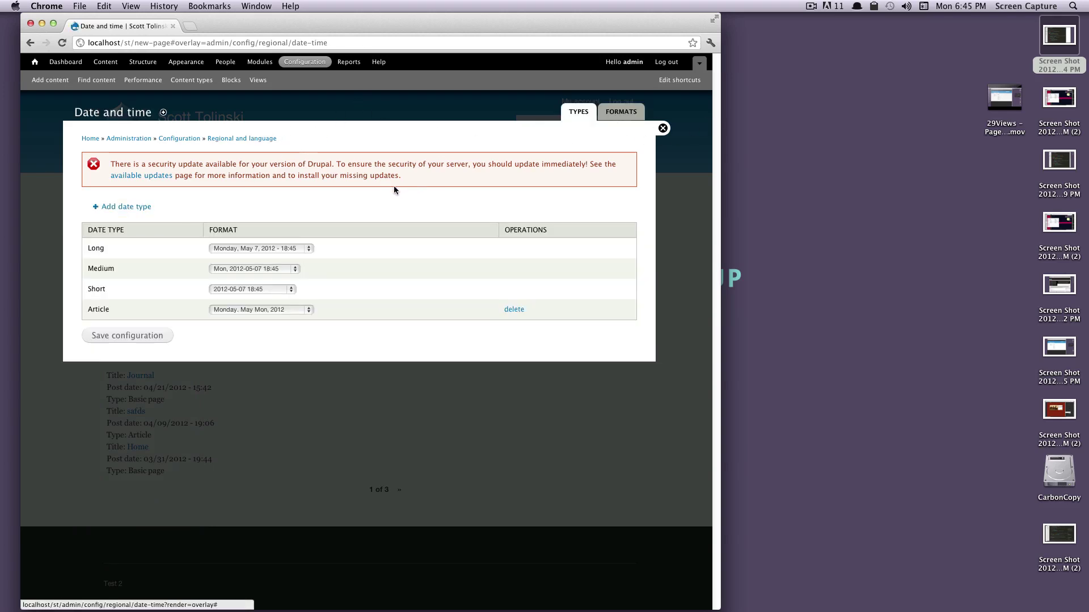
Step: On the Formats tab, review the existing custom format and start a new date format
click(617, 115)
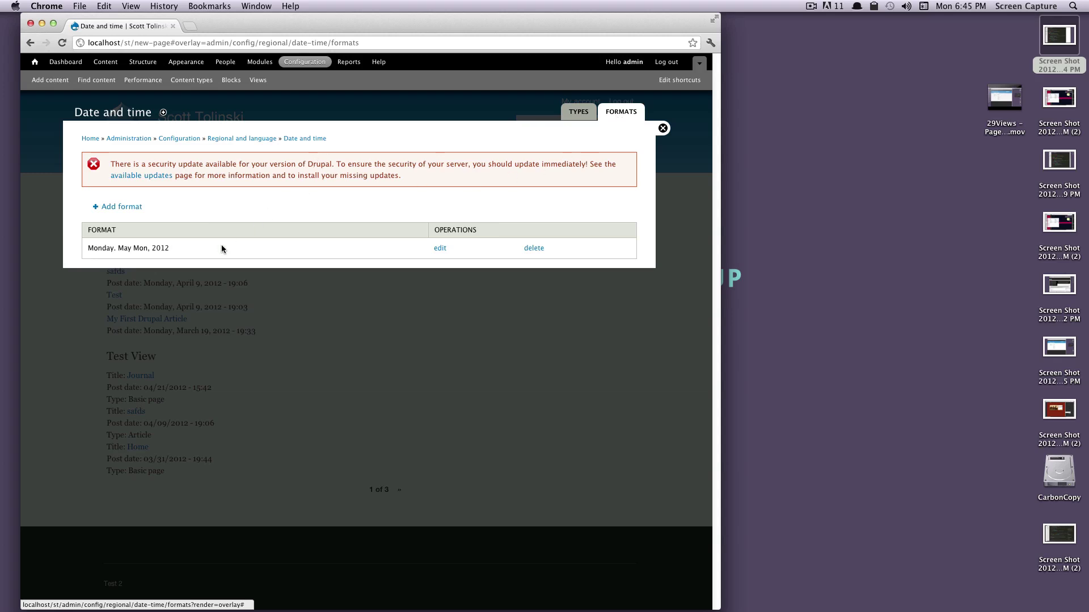
drag(216, 248, 90, 250)
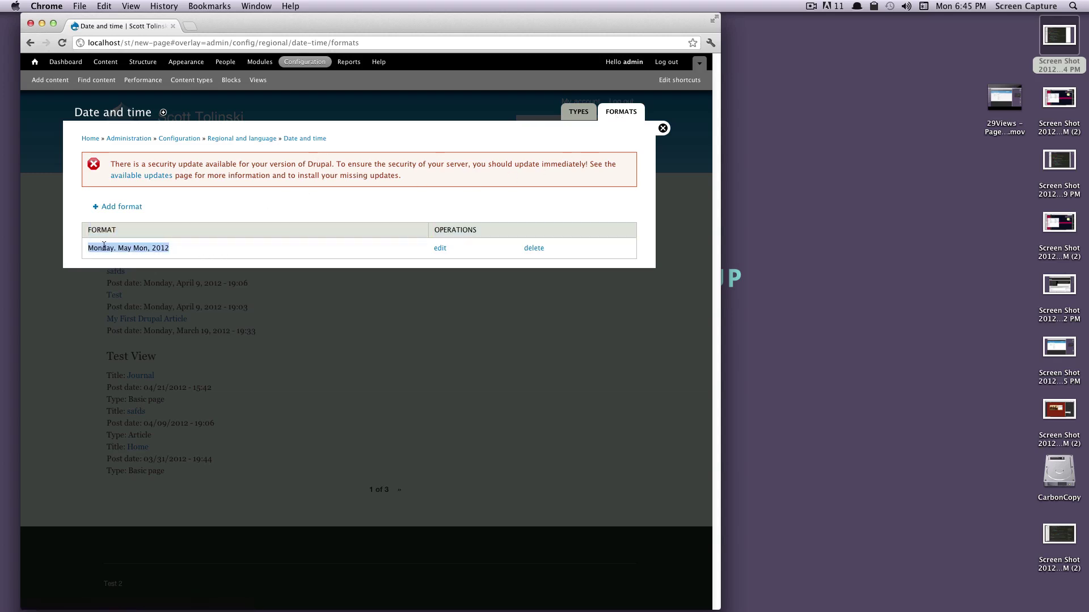
click(187, 251)
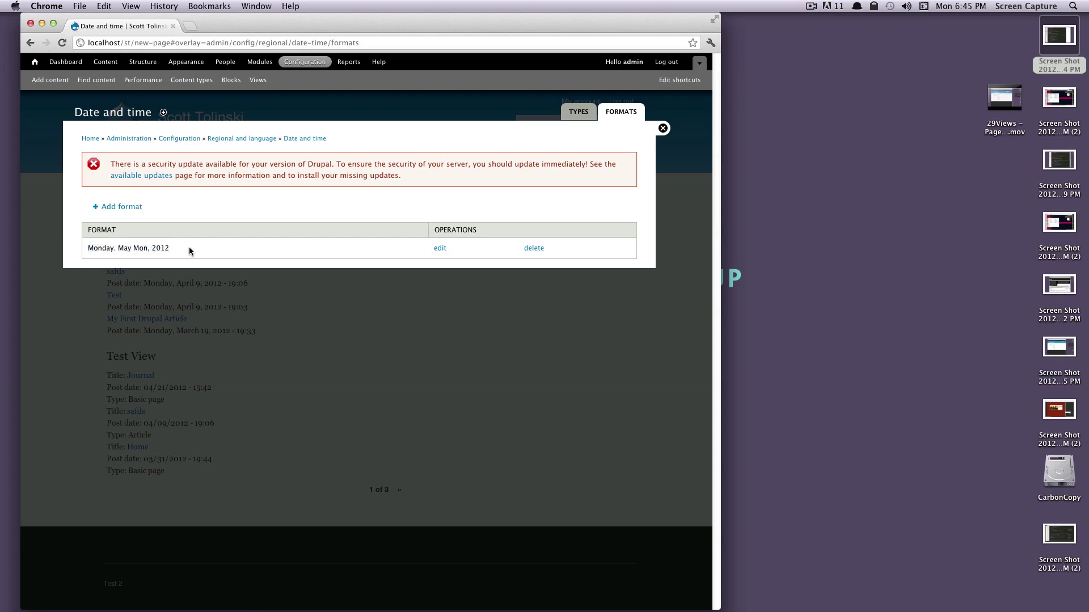
click(129, 211)
Step: Open the PHP date() manual link in a new window placed beside the Add format form
click(117, 218)
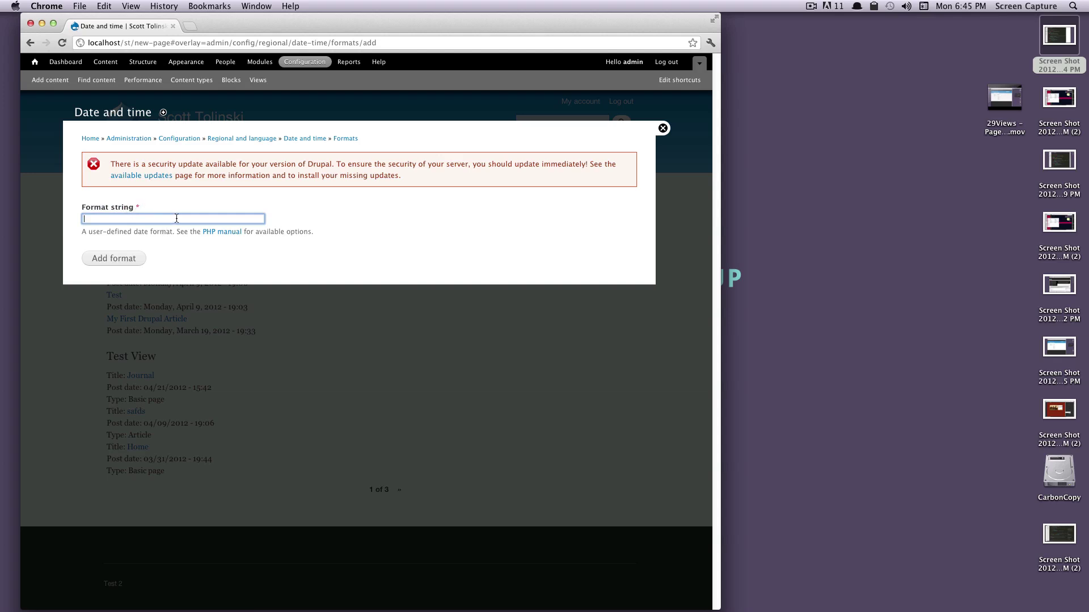
right_click(232, 232)
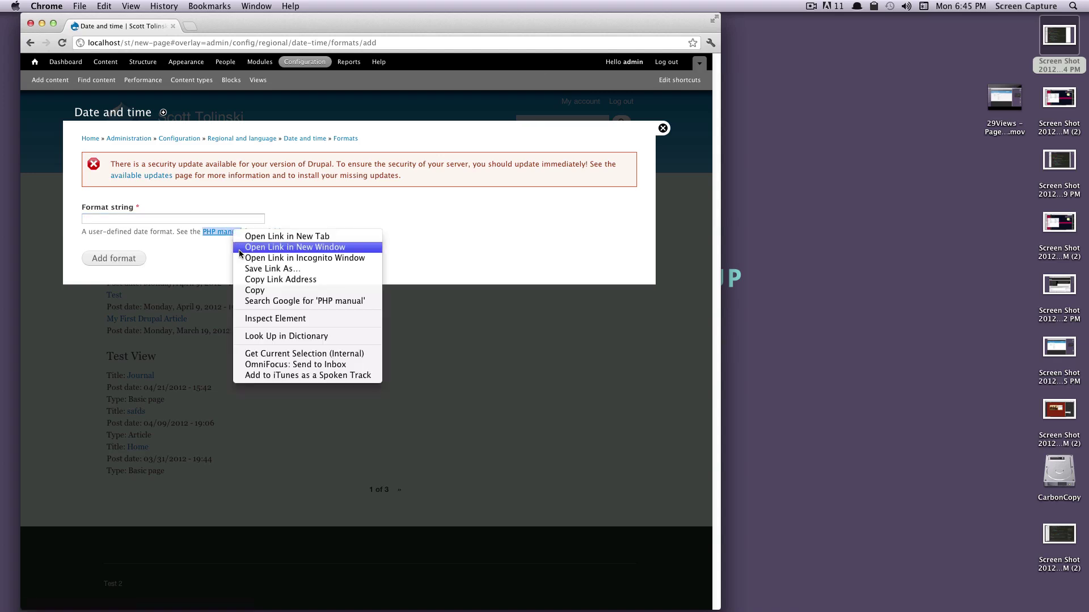
click(249, 247)
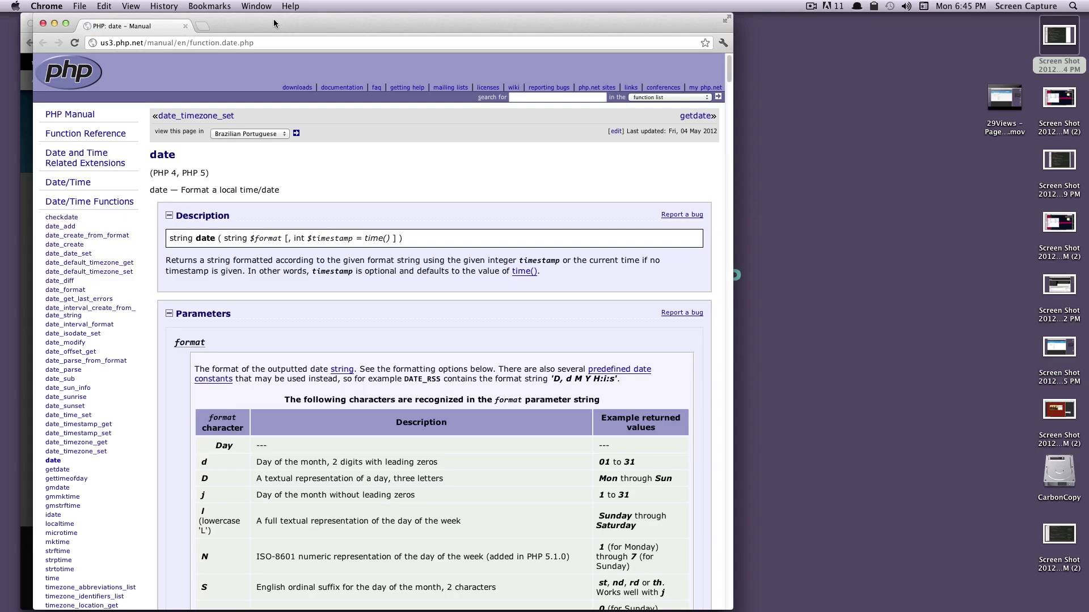
drag(275, 24, 678, 24)
scroll(759, 203, down, 5)
click(400, 151)
Step: Try a test 'd' in Format string, check its preview, then delete it
click(228, 220)
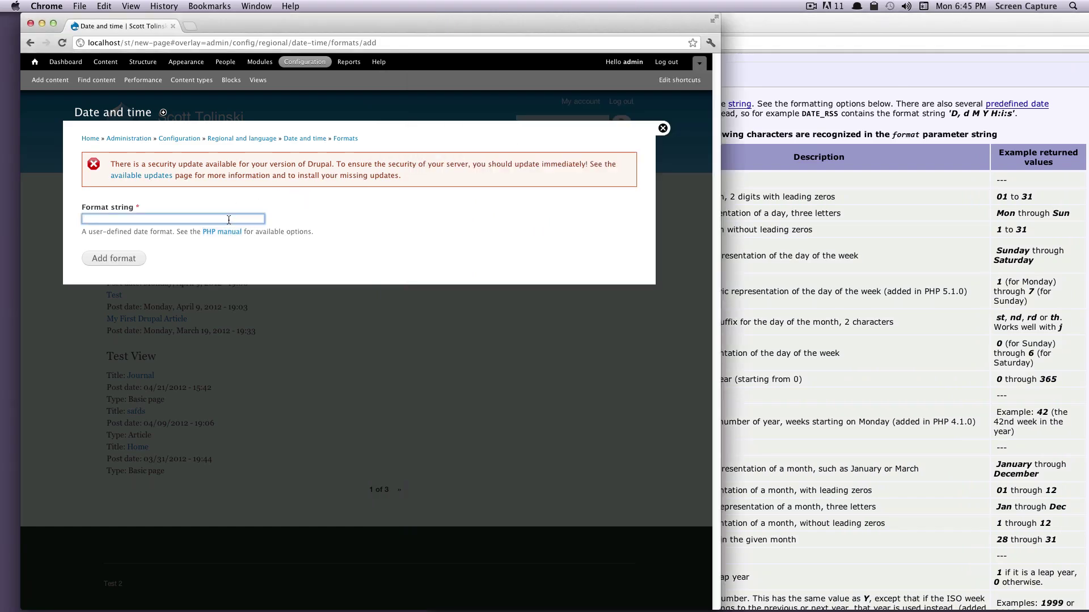
text(d)
drag(271, 219, 336, 218)
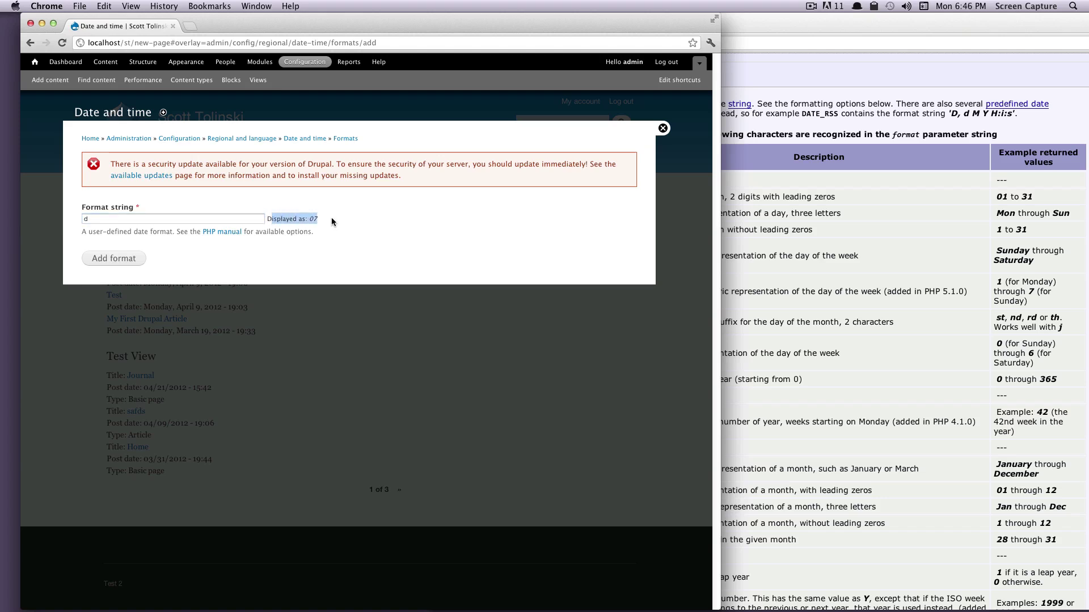
click(189, 219)
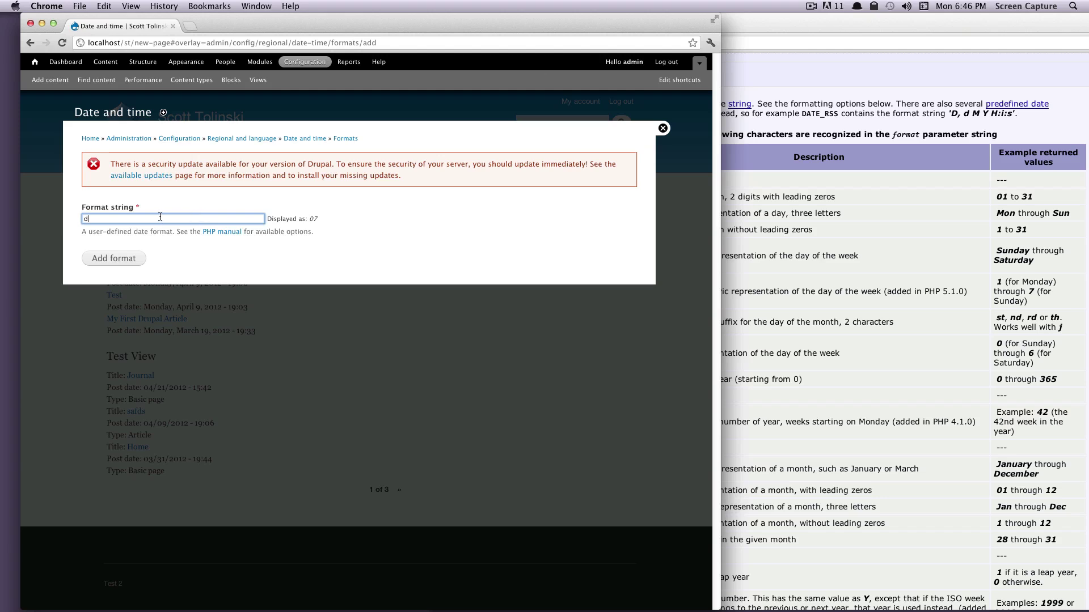
key(BackSpace)
Step: Rearrange the windows and look up the short-month and day characters in the PHP manual
drag(719, 533, 649, 527)
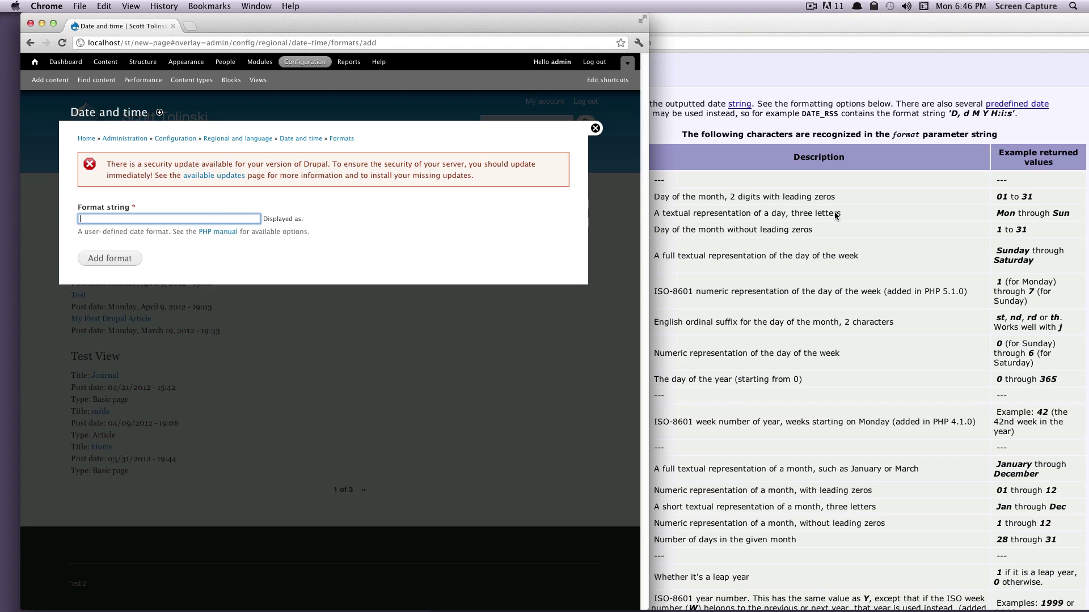
click(849, 274)
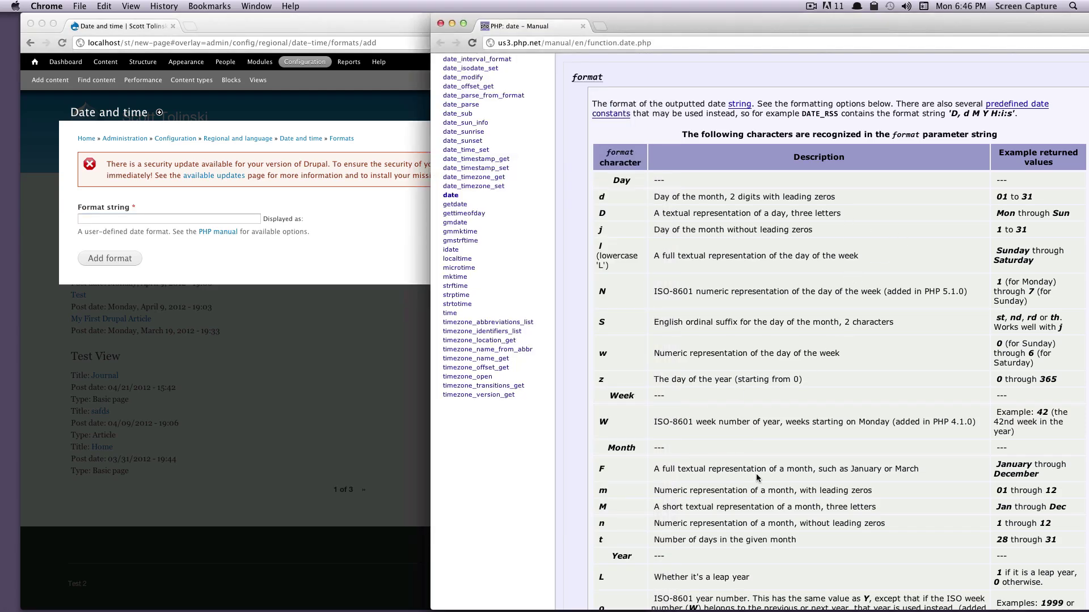
scroll(760, 479, down, 2)
double_click(1004, 469)
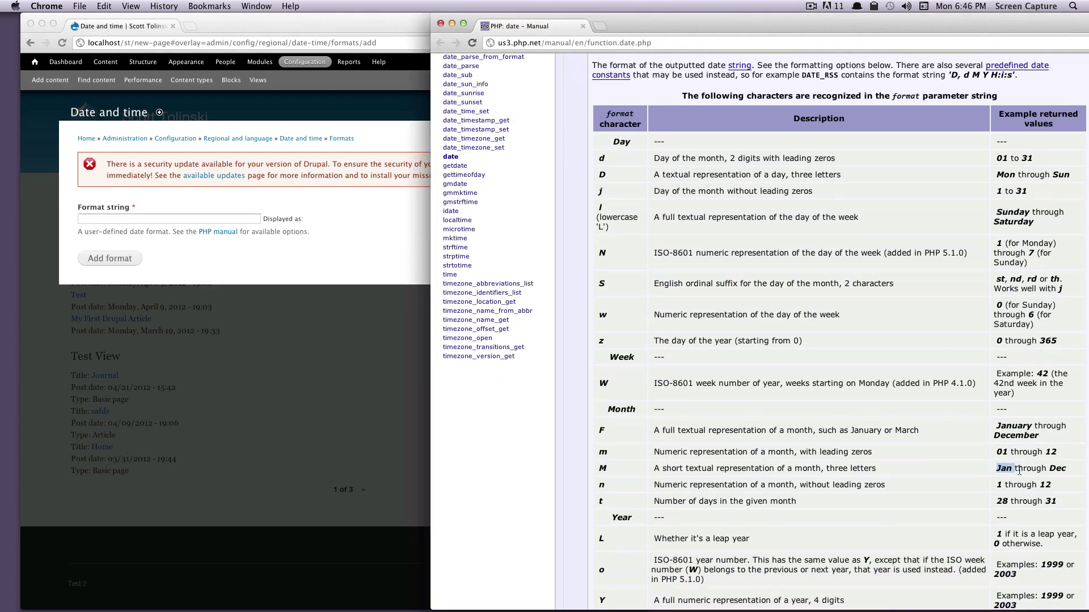
click(1052, 469)
drag(793, 469, 428, 330)
Step: Add M to the format string so the preview reads May 07, cross-checking the manual
click(225, 219)
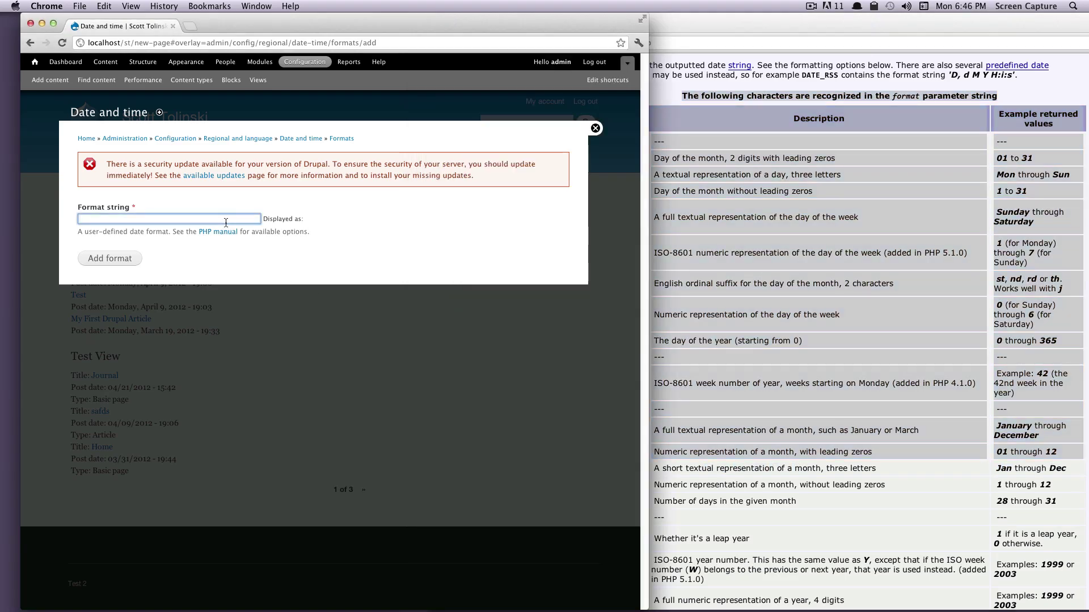
text(M d)
drag(301, 219, 327, 219)
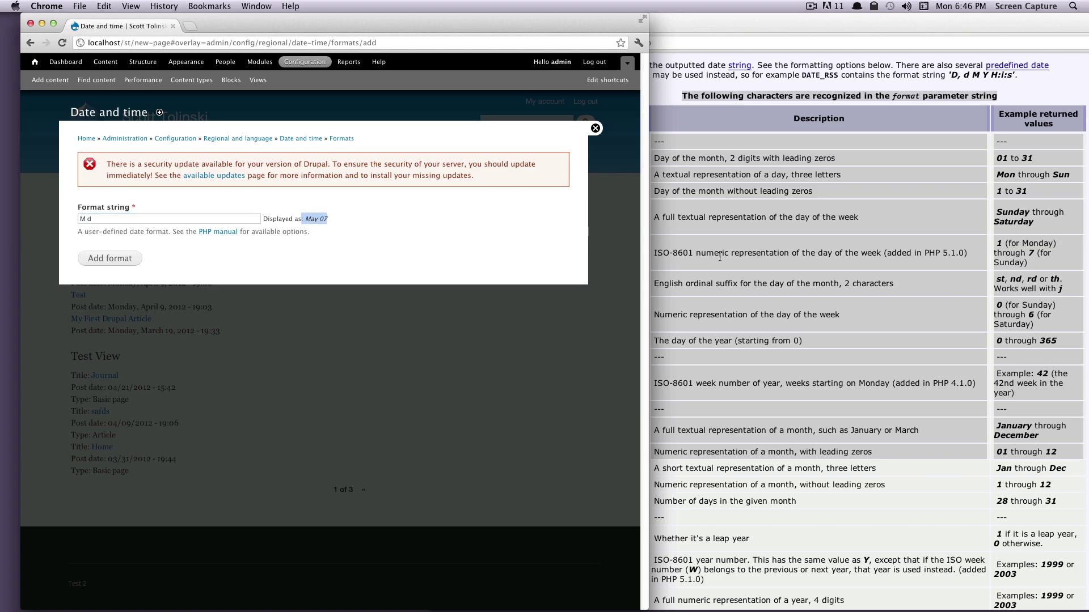
scroll(914, 398, down, 3)
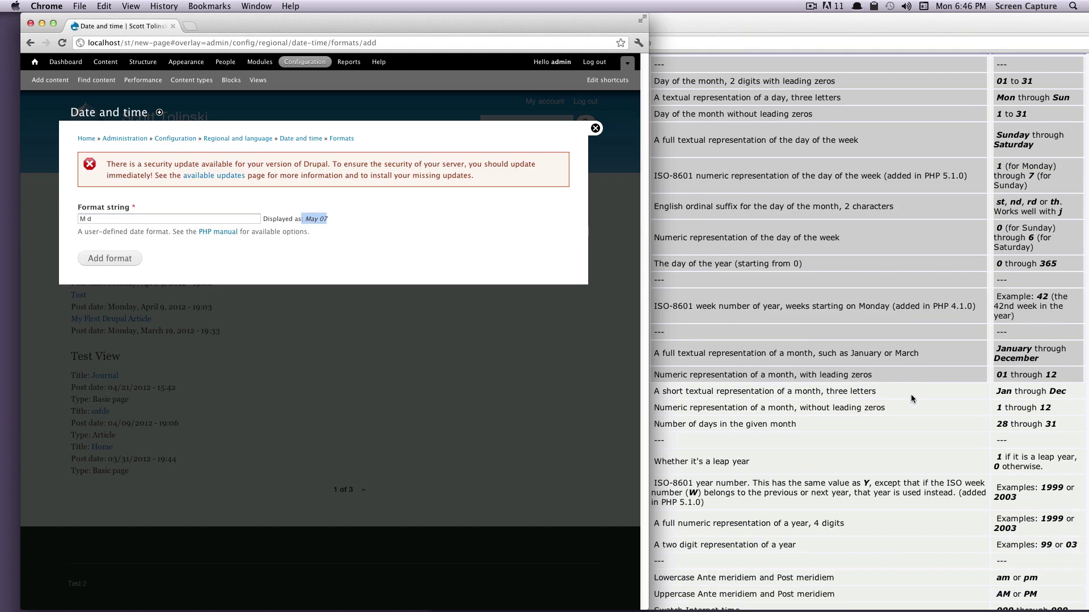
click(870, 406)
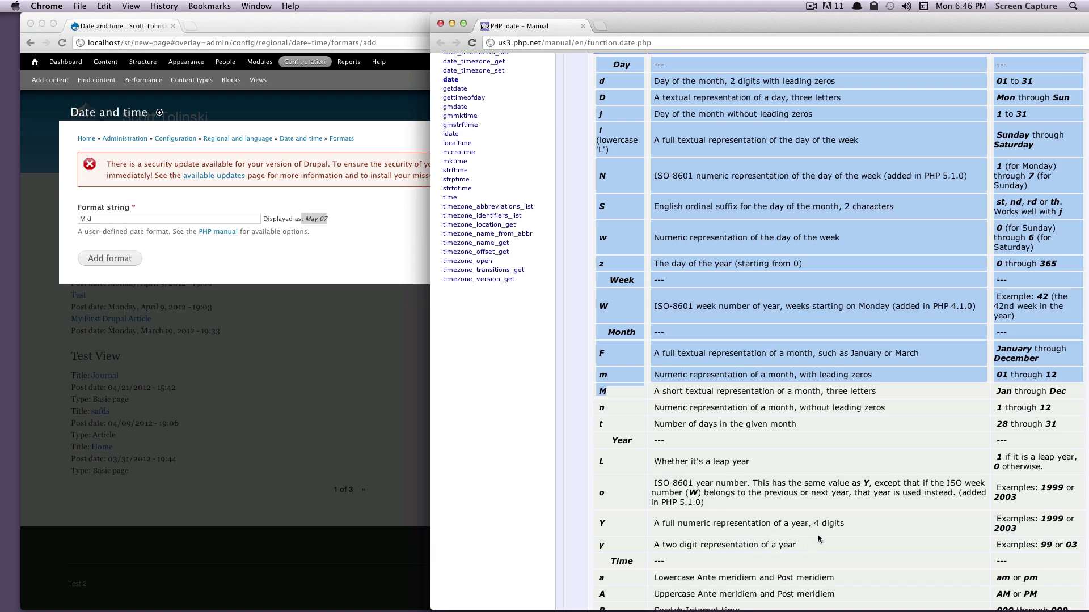
drag(814, 534, 586, 509)
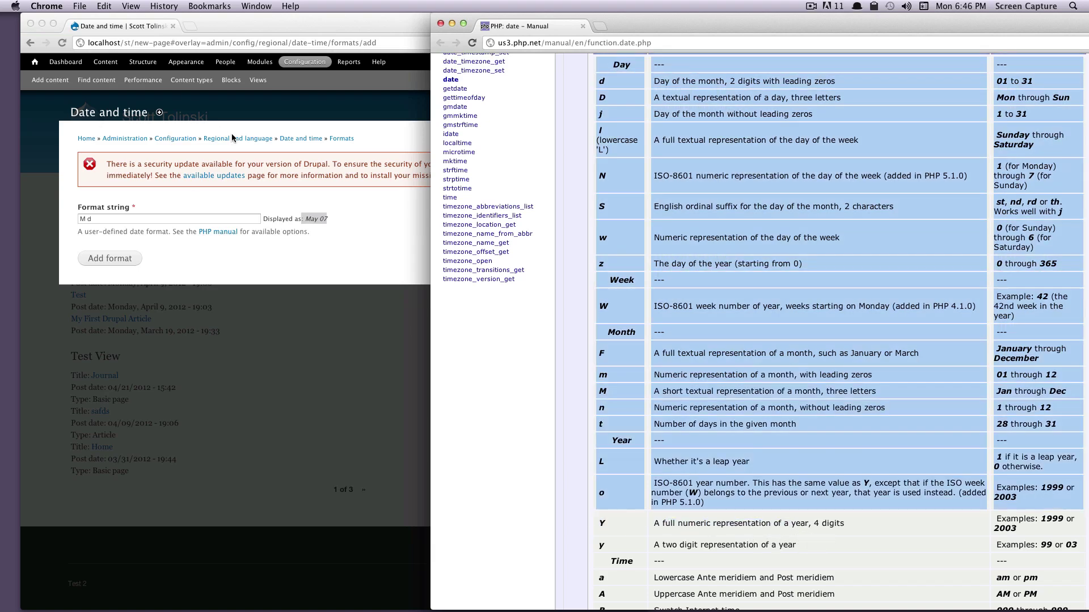
click(172, 219)
Step: Append Y so the preview ends with the year 2012
click(164, 219)
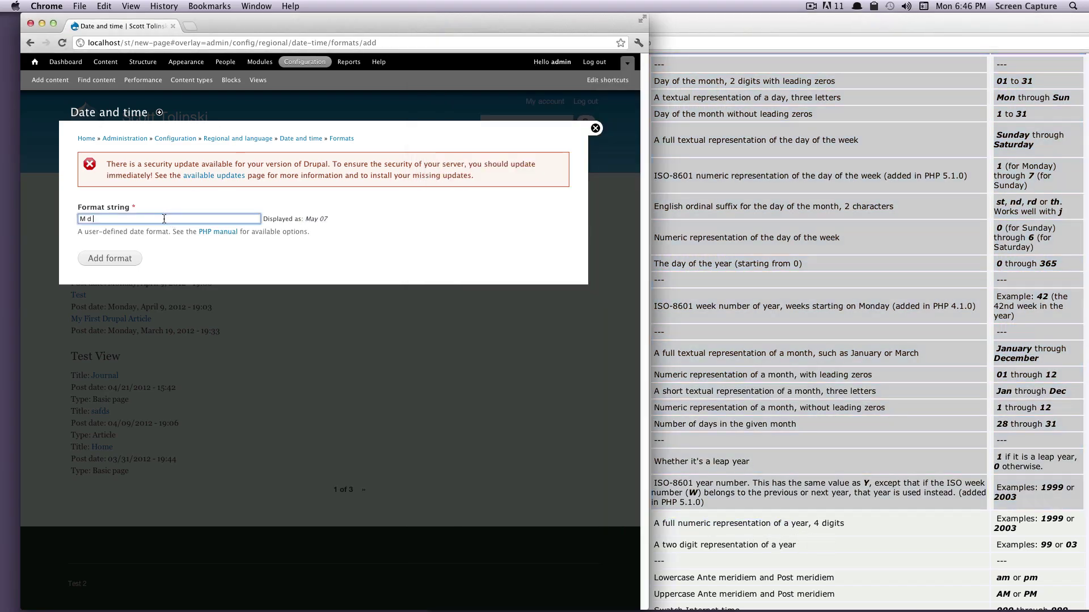
text(Y)
click(307, 218)
drag(336, 219, 351, 219)
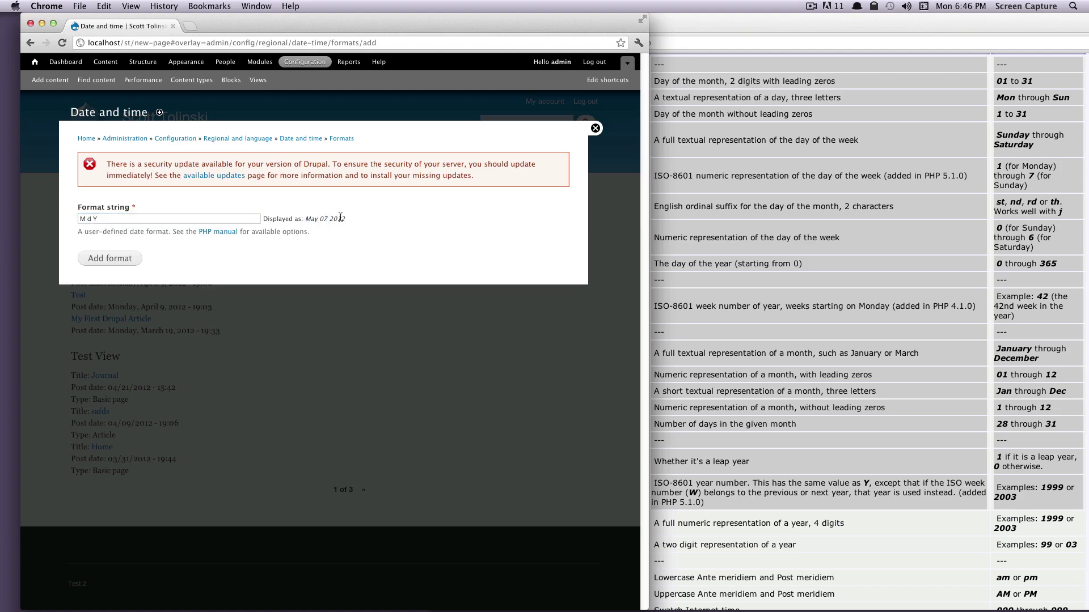
click(128, 219)
Step: Type test characters '!!!!wdfsd' after M d Y, inspect the preview, then delete them
text(!!!!wdfsd)
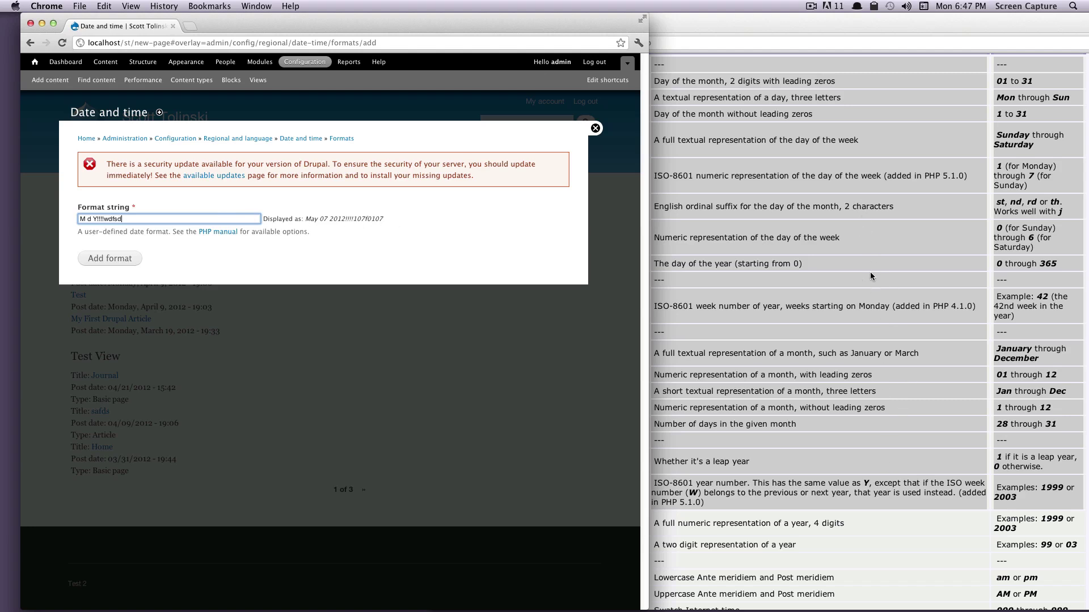
double_click(346, 221)
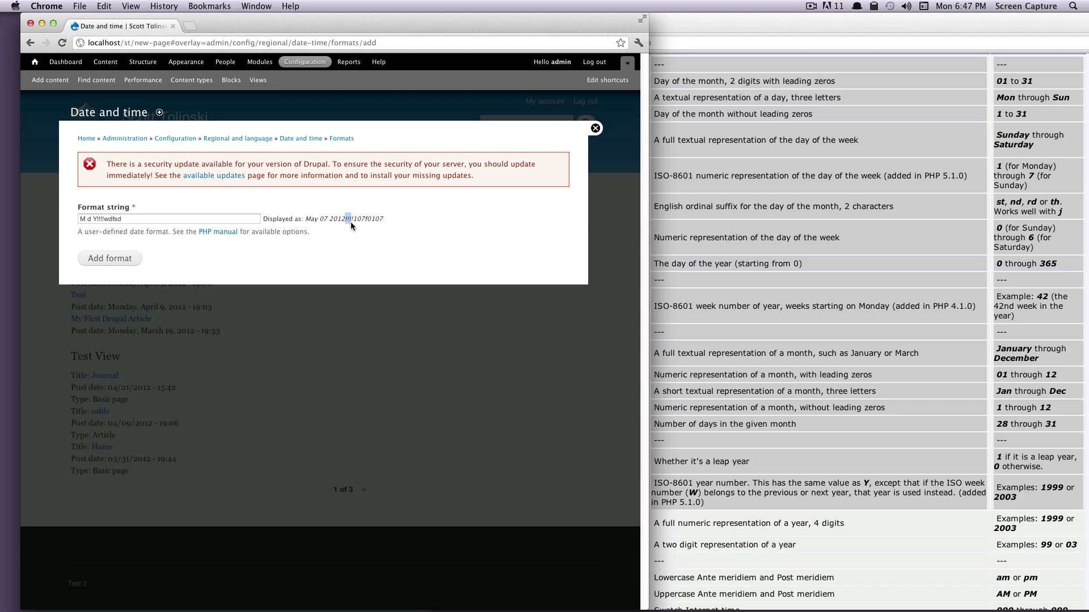
drag(352, 220, 356, 220)
click(129, 219)
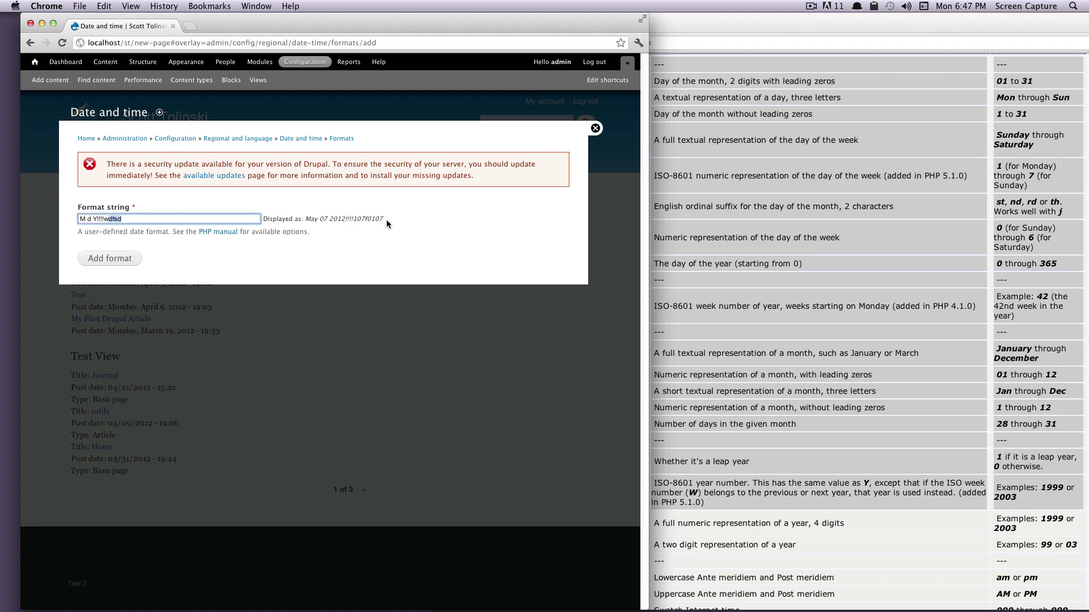
drag(389, 220, 363, 217)
click(167, 222)
key(BackSpace)
key(BackSpace)
key(BackSpace)
key(BackSpace)
key(BackSpace)
key(BackSpace)
key(BackSpace)
key(BackSpace)
key(BackSpace)
Step: Add the M d Y format and confirm May 07 2012 appears in the formats list
click(116, 258)
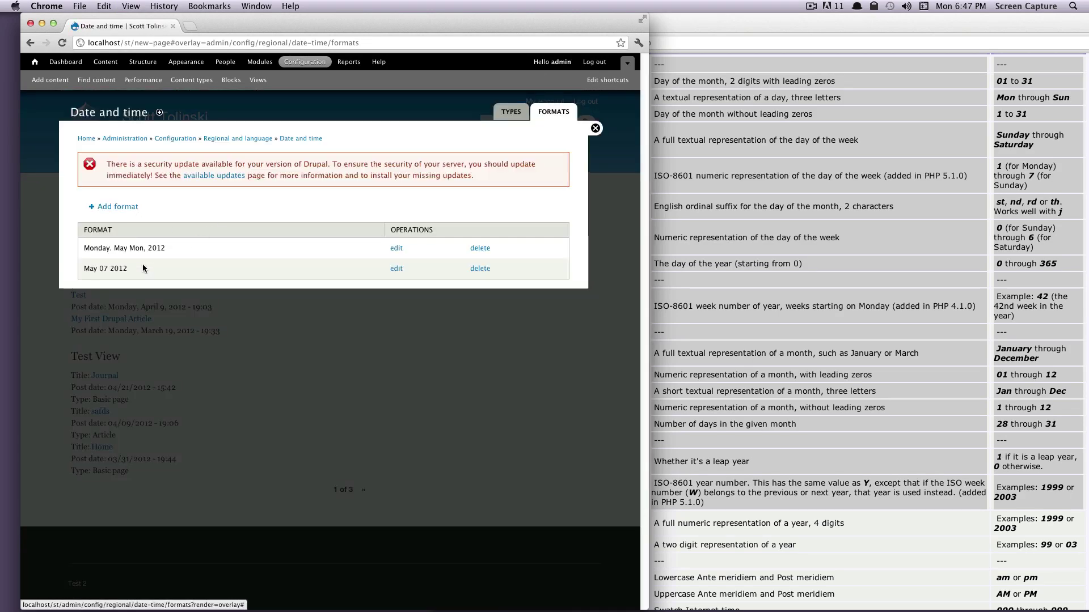
drag(146, 267, 103, 266)
drag(180, 247, 80, 267)
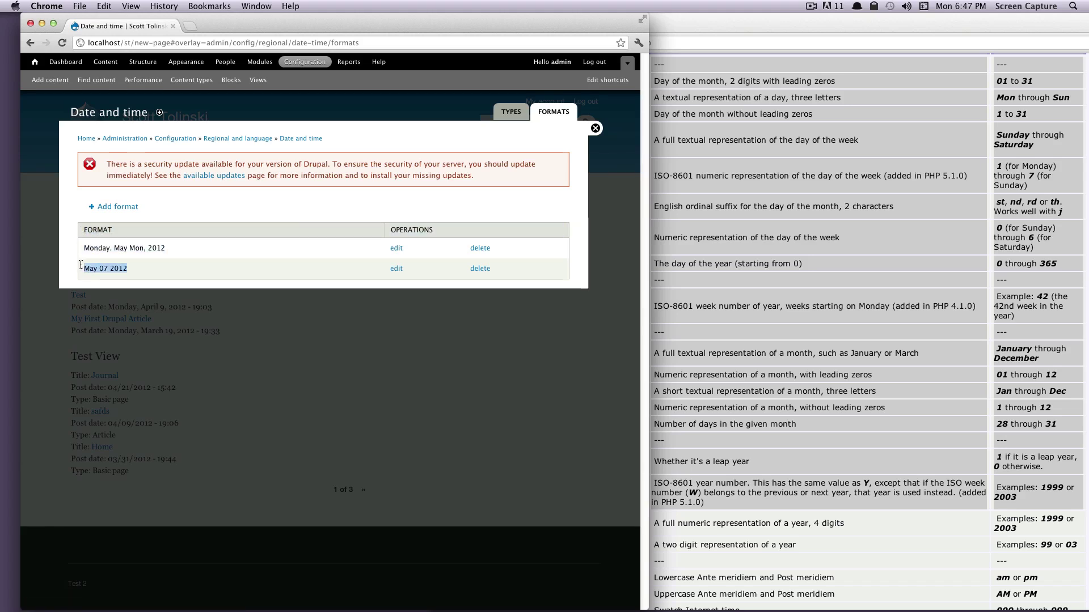
click(135, 270)
Step: On the Types tab, add date type 'New Type' with the May 07 2012 format, then save
click(509, 113)
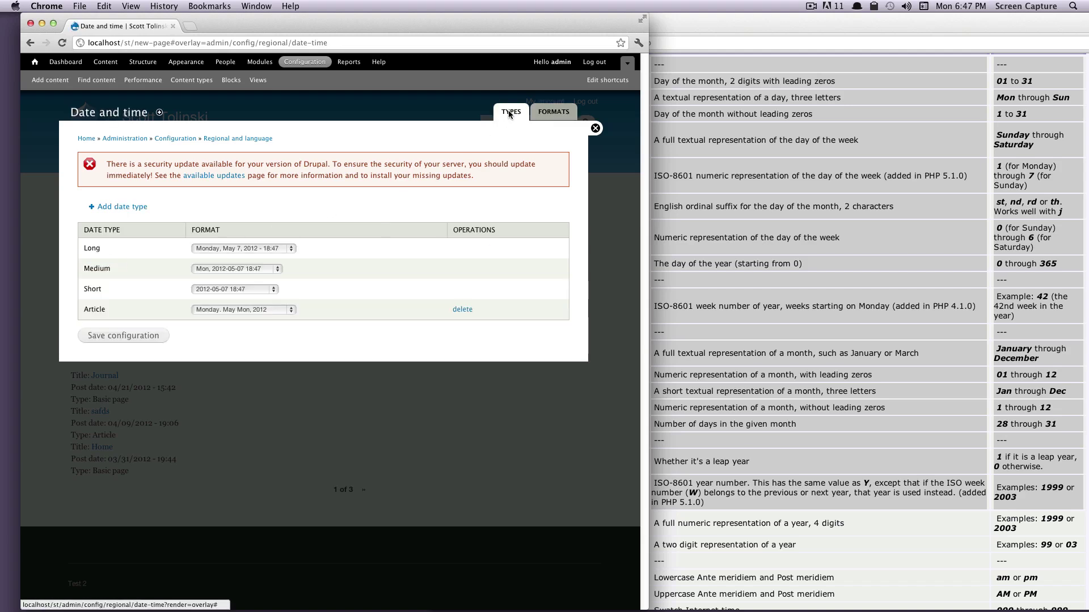
click(128, 205)
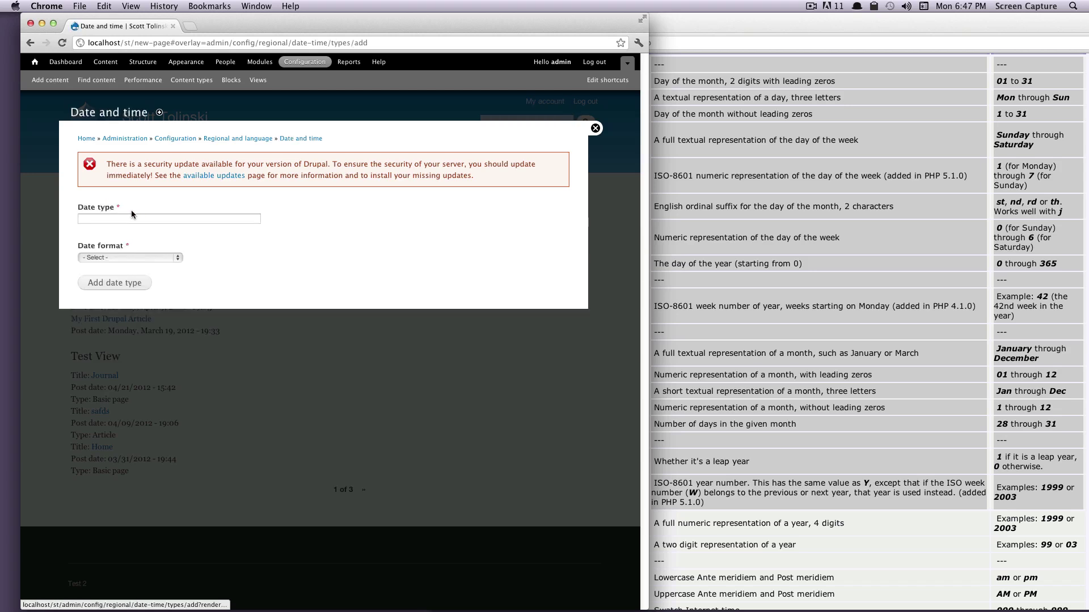
click(130, 218)
text(New Type)
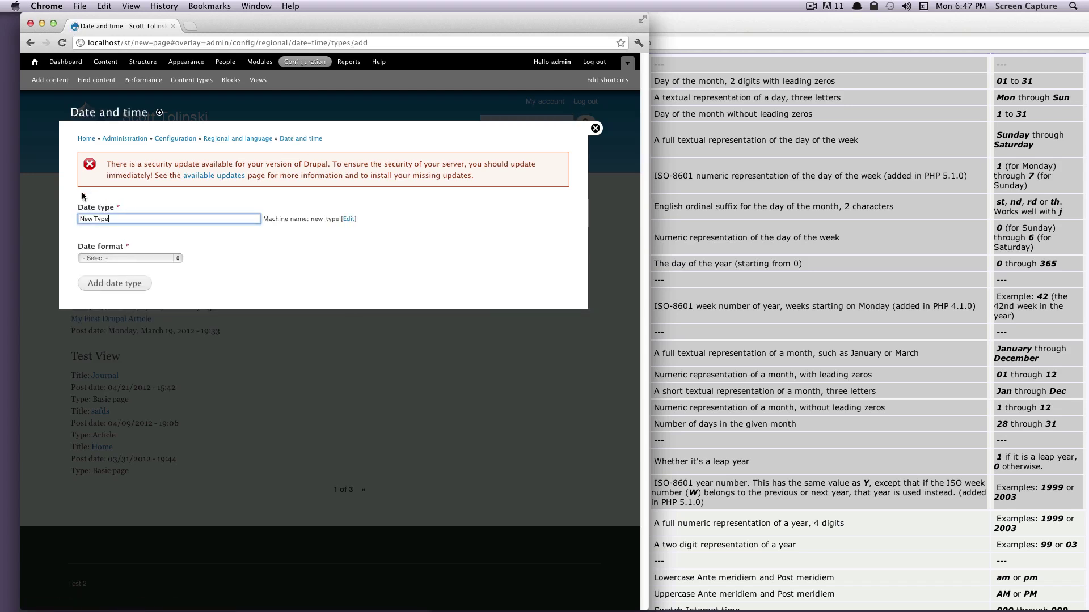
click(106, 258)
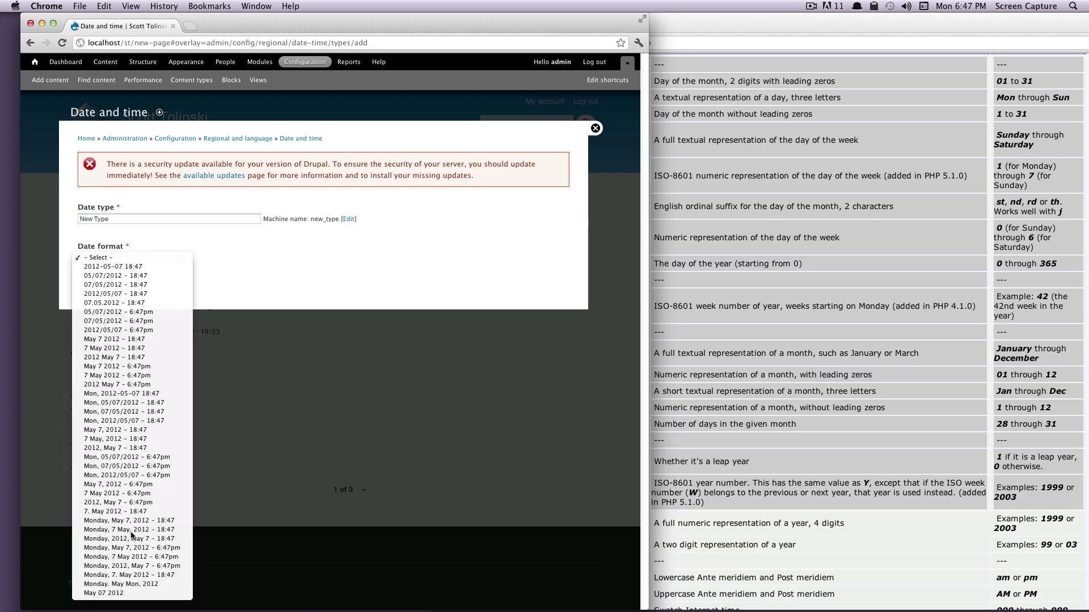
click(132, 595)
click(99, 284)
click(128, 406)
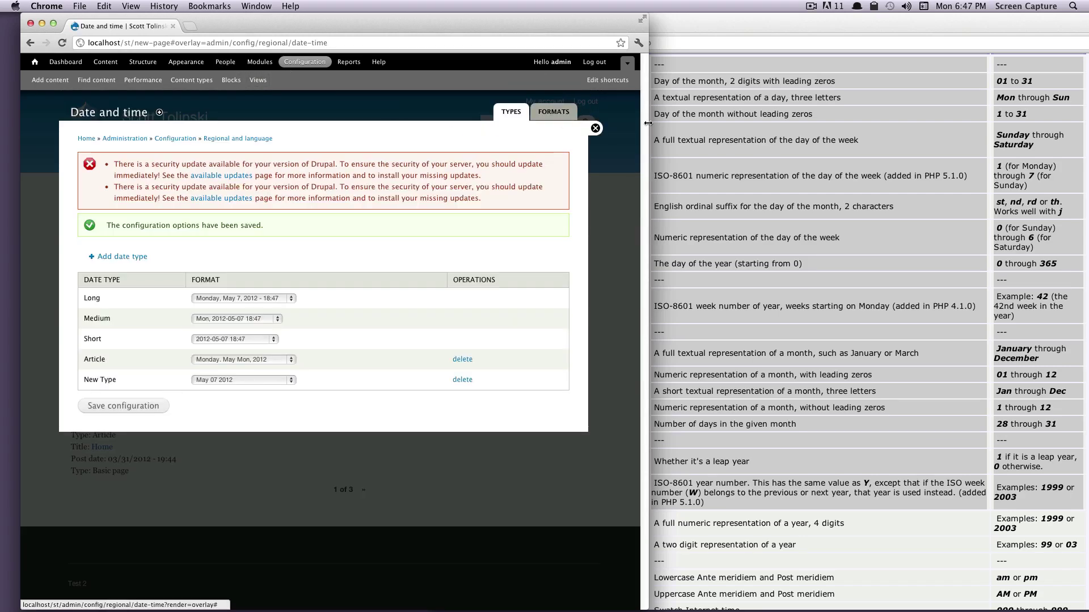
Step: Switch the New Page view's Content: Post date field to New Type, apply, and save the view
click(595, 128)
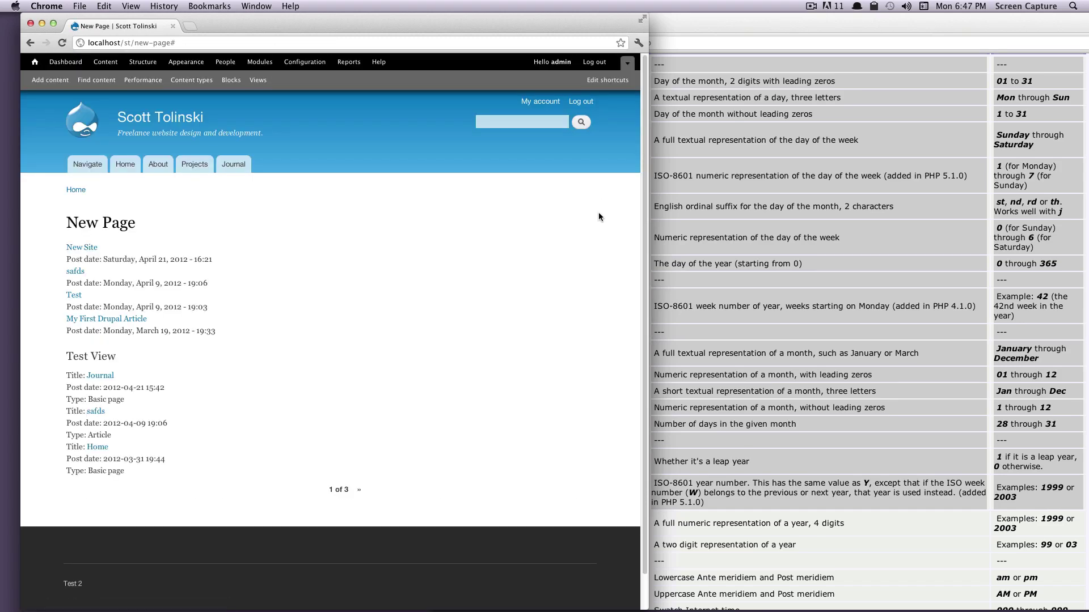
click(594, 221)
click(580, 240)
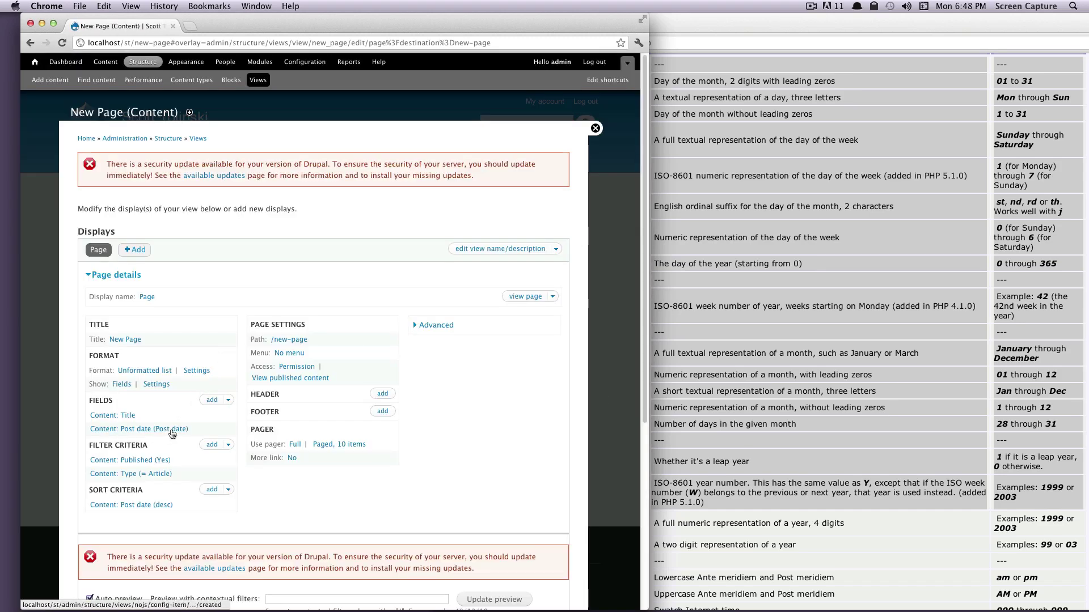
click(168, 431)
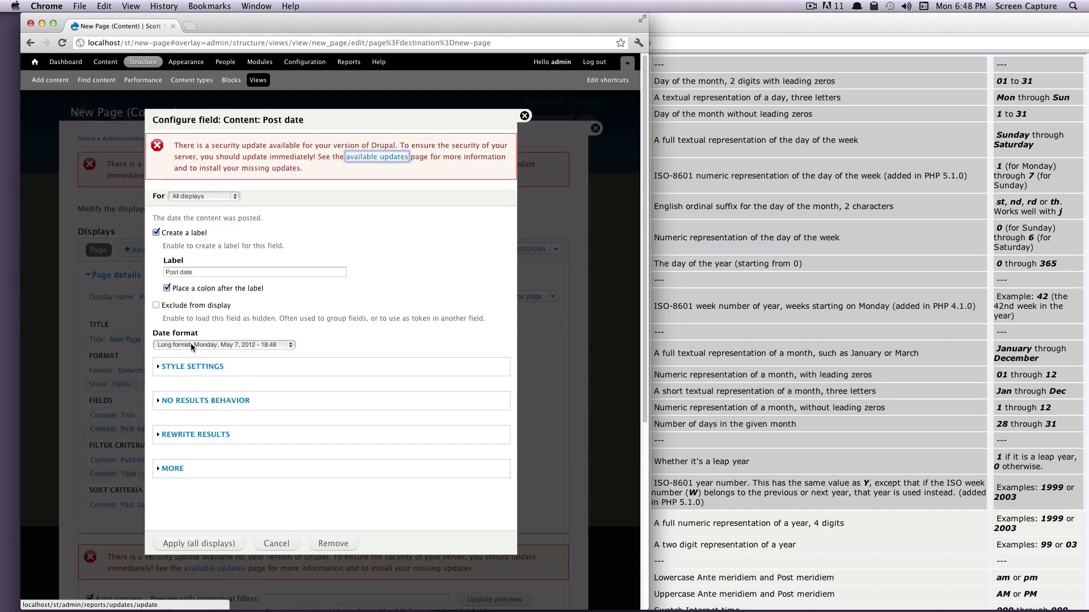
click(190, 345)
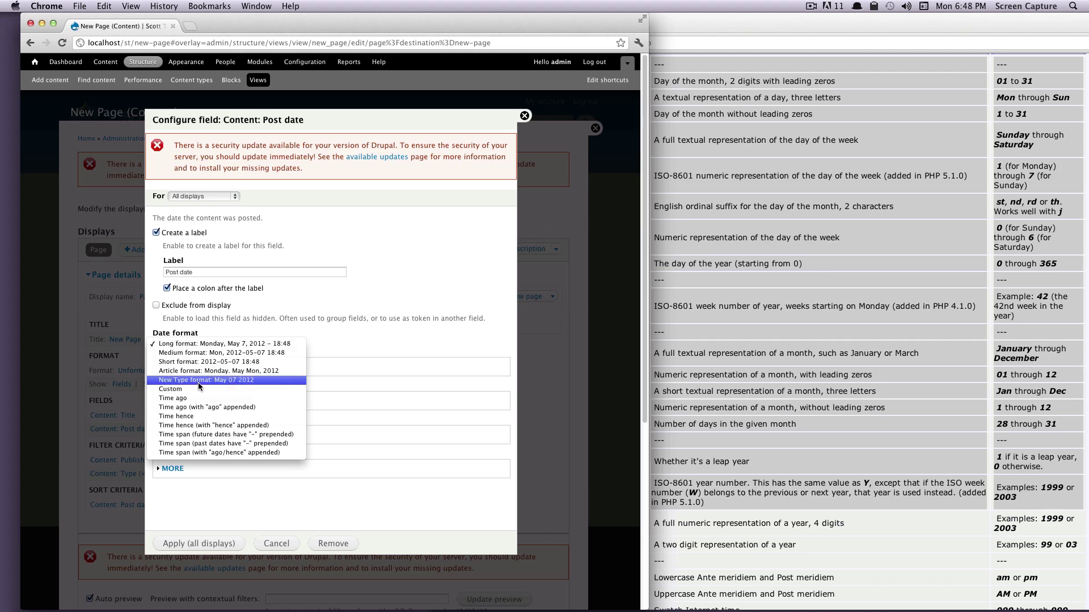
click(216, 380)
click(210, 544)
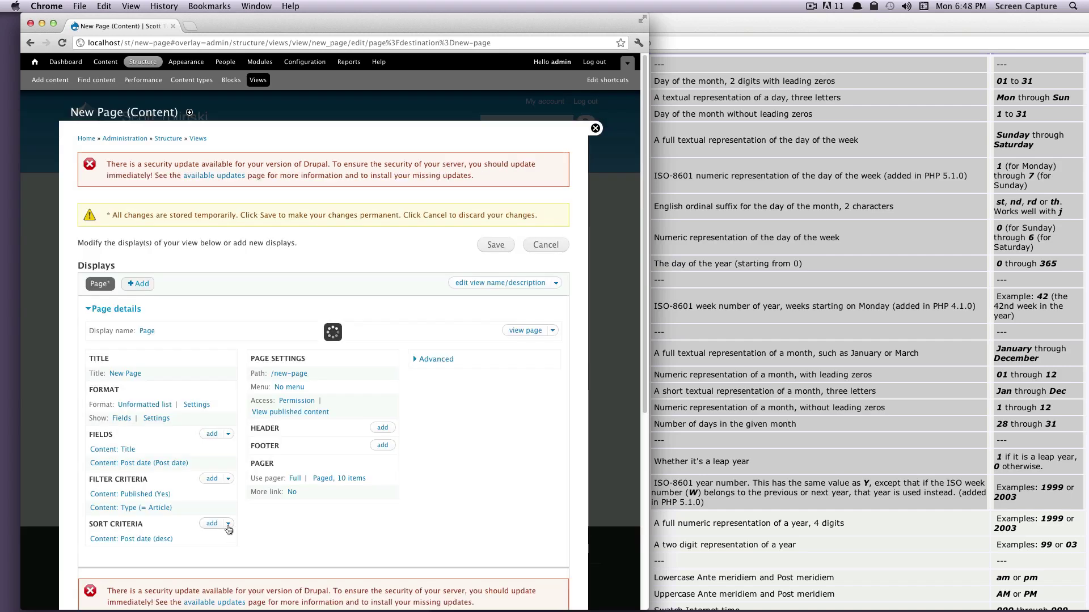
click(501, 248)
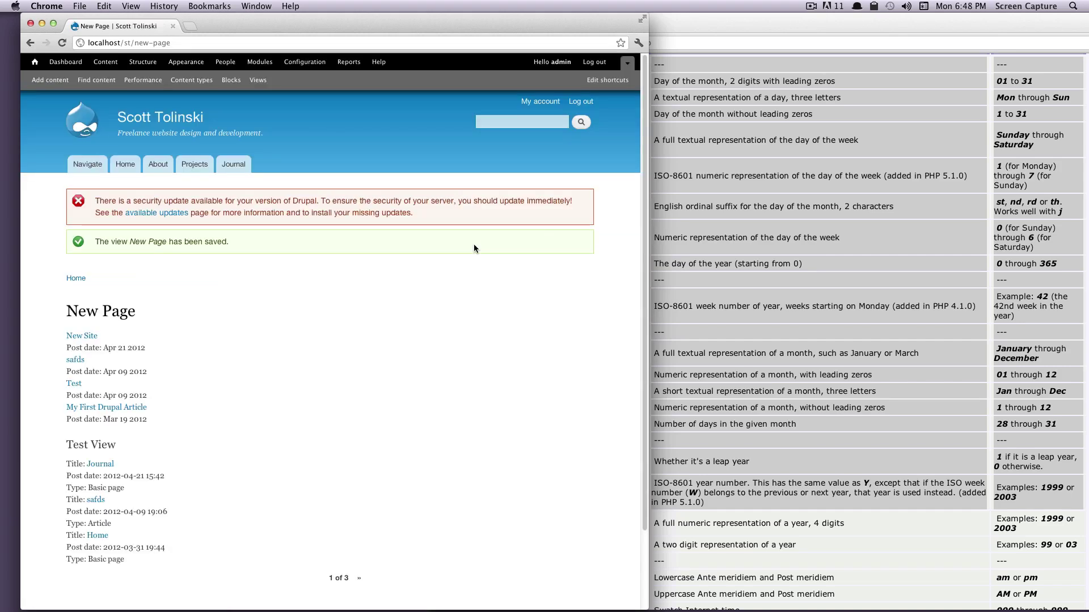
Step: Highlight the first post date on New Page to confirm it now reads like Apr 21 2012
drag(71, 347, 160, 349)
click(161, 348)
scroll(176, 332, down, 3)
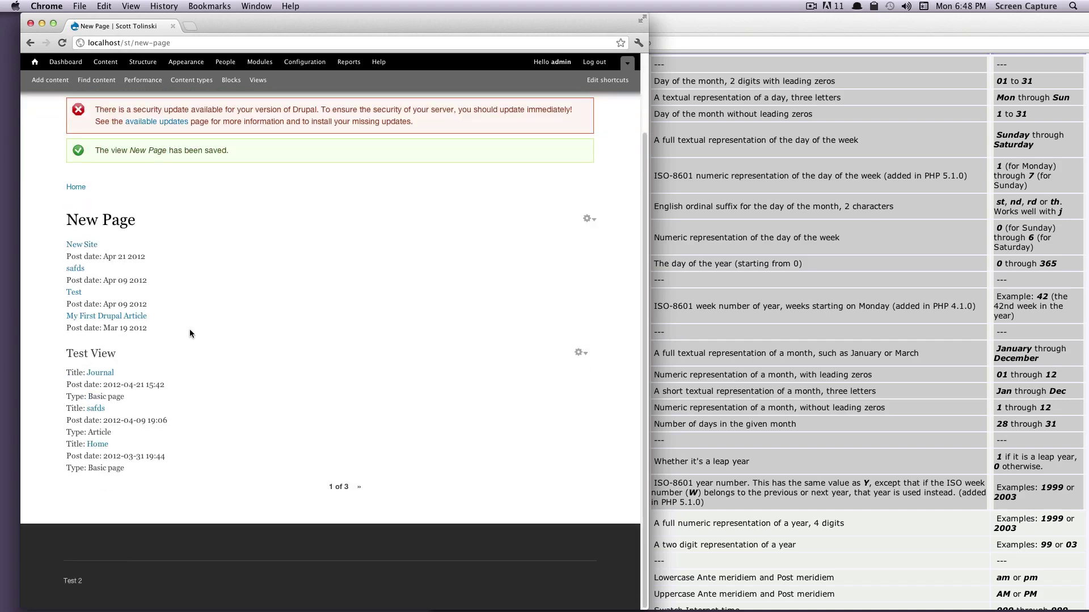
Step: Switch between the PHP date manual and New Page windows, leaving the manual in front
click(818, 24)
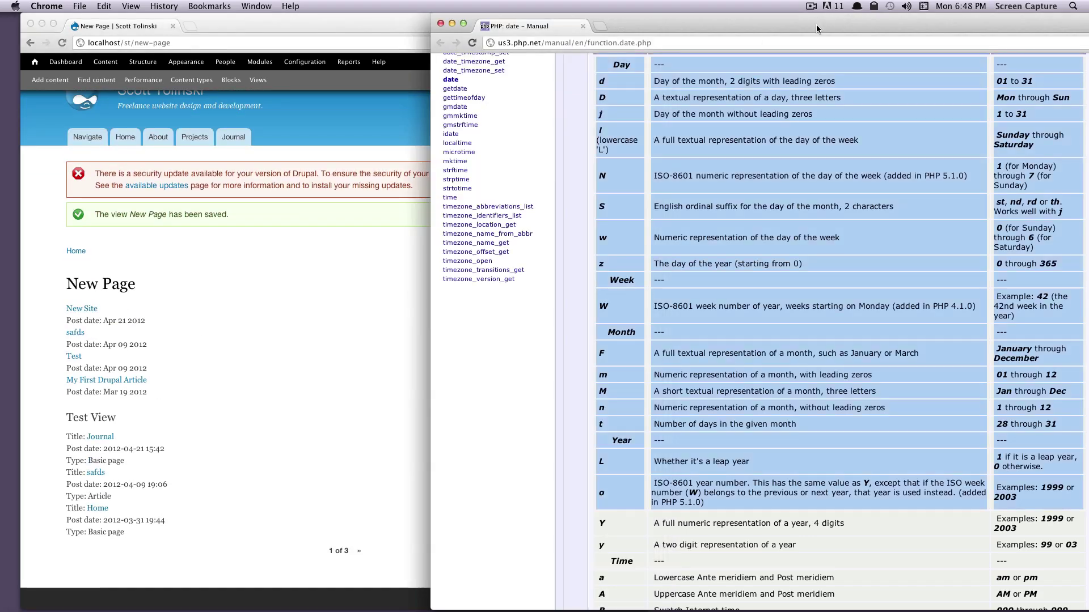
scroll(779, 291, up, 10)
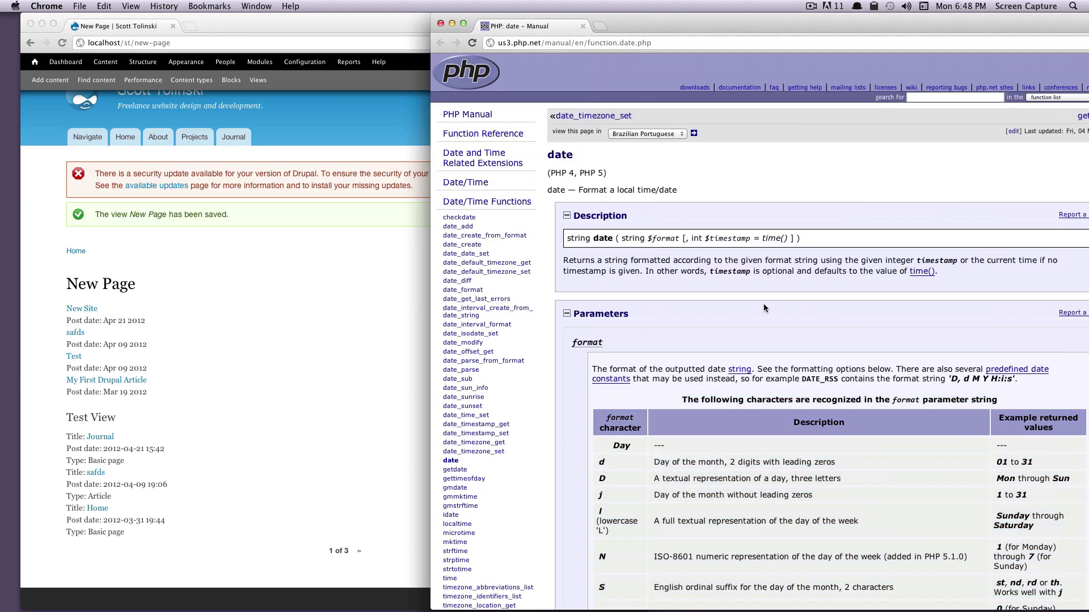
scroll(760, 303, down, 3)
click(250, 380)
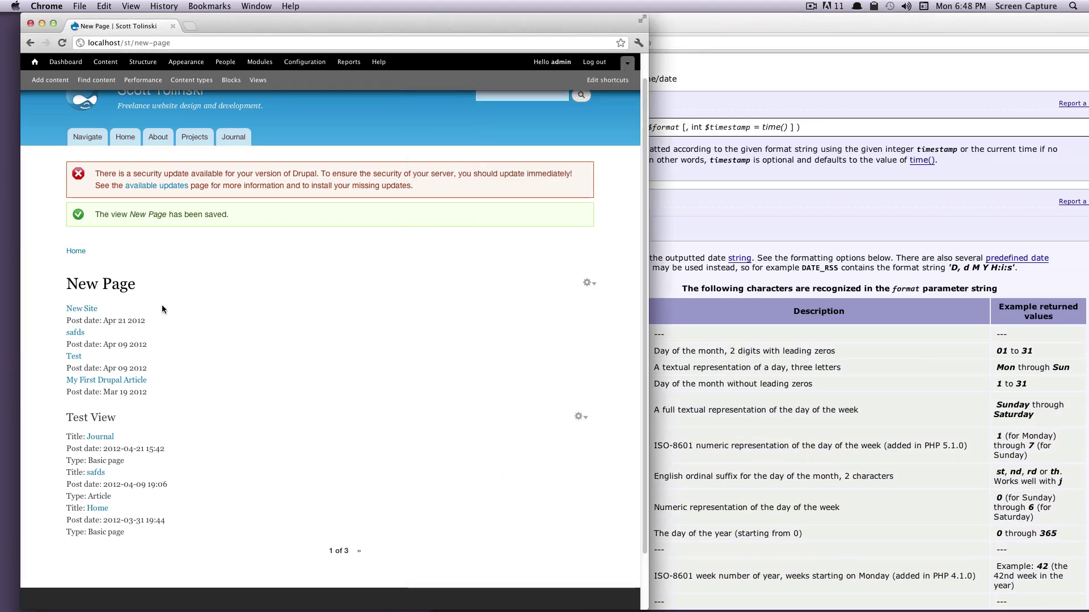
click(876, 272)
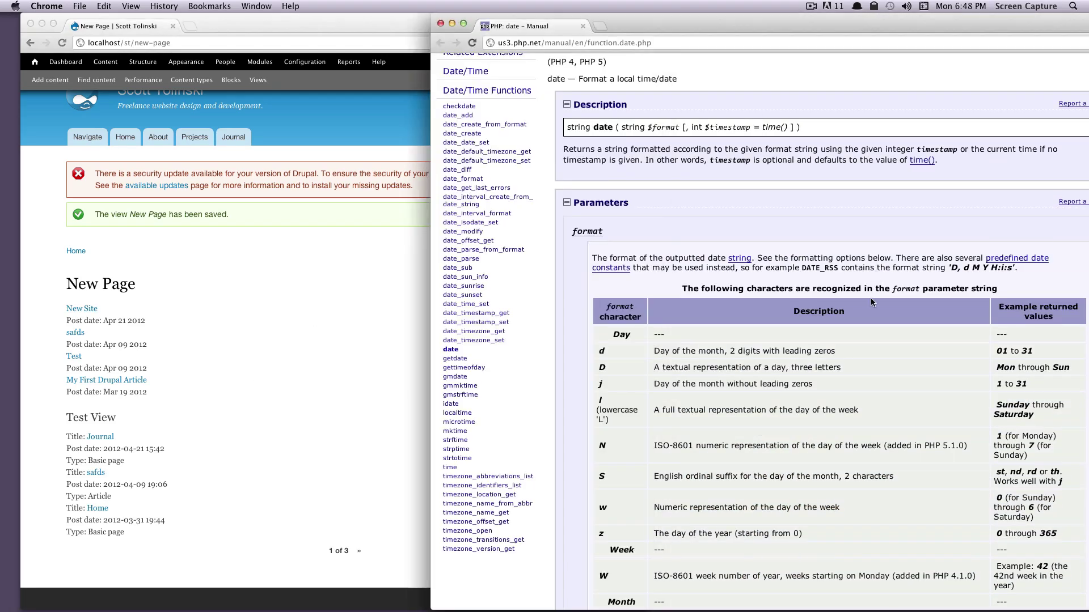